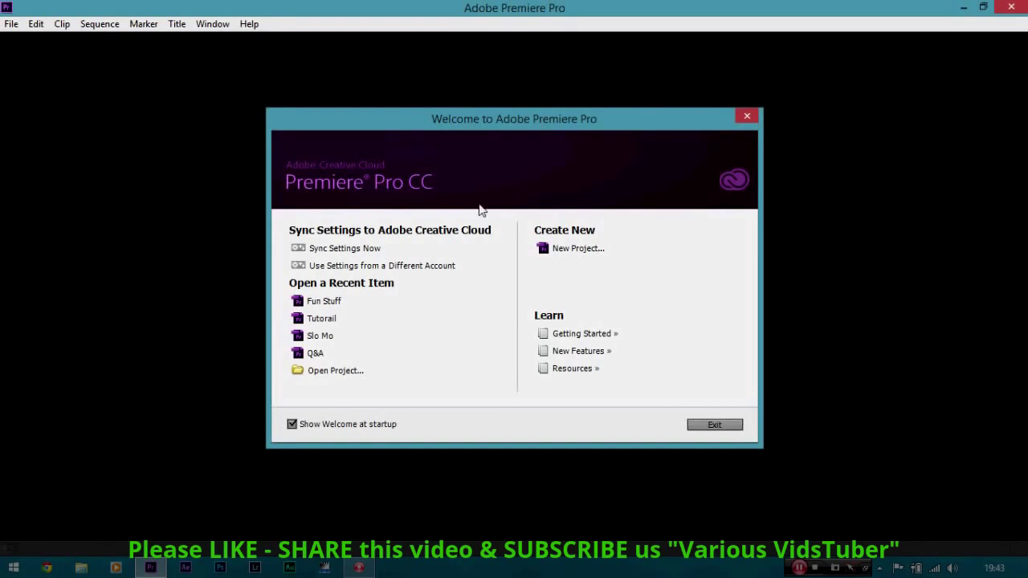
Create a new project named 'Fuun Stuff', replacing the default name.
click(548, 252)
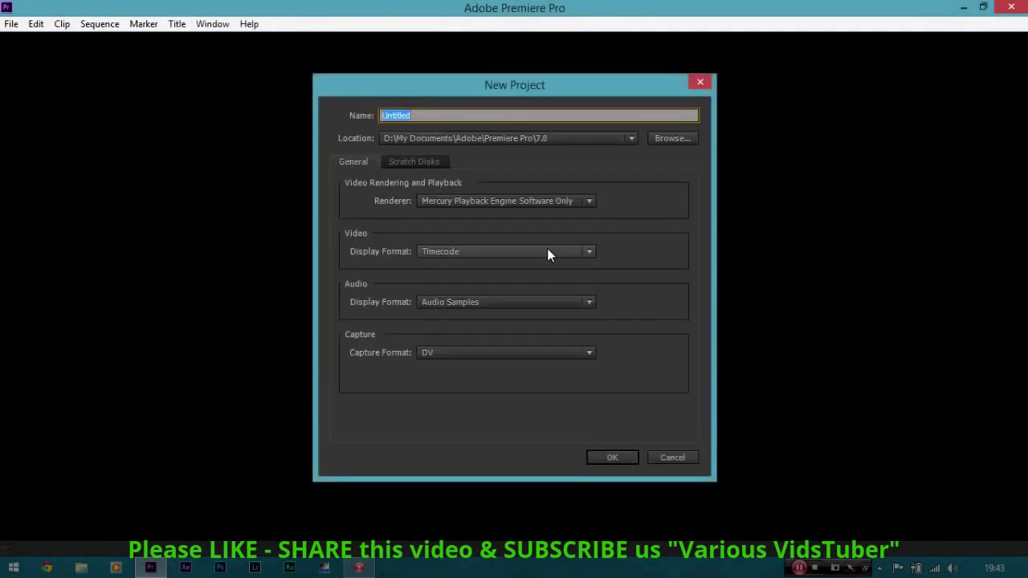
key(BackSpace)
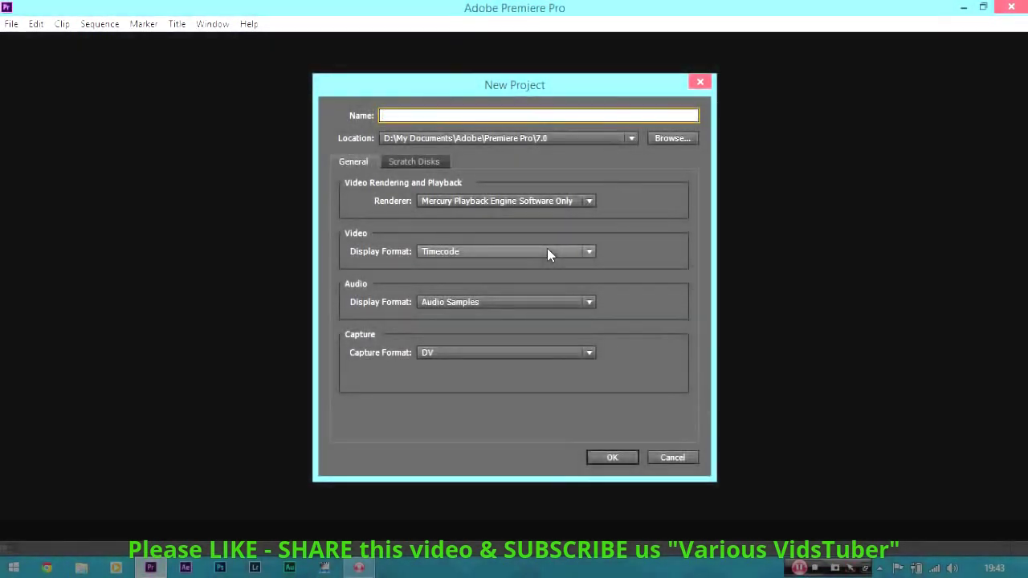
text(Fuuni Stu)
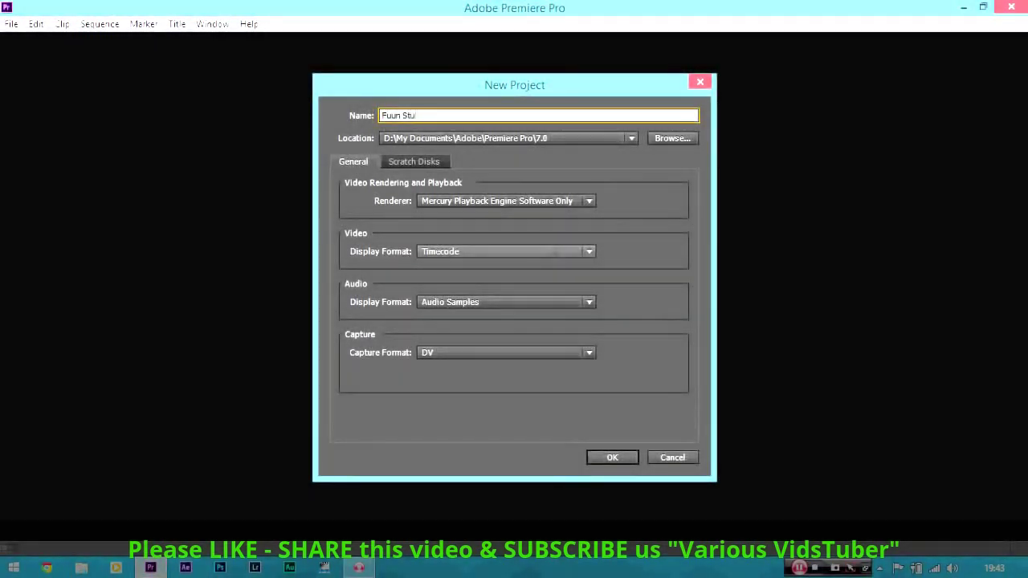
text(ff)
click(611, 457)
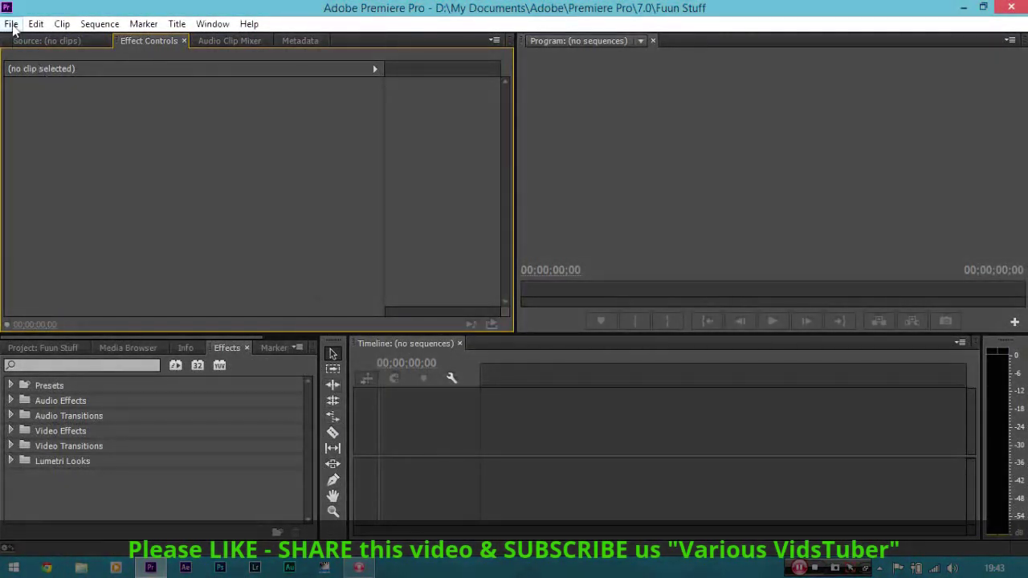
Start a new sequence from the File menu and choose the DSLR 1080p24 preset.
click(11, 23)
mouse_move(35, 40)
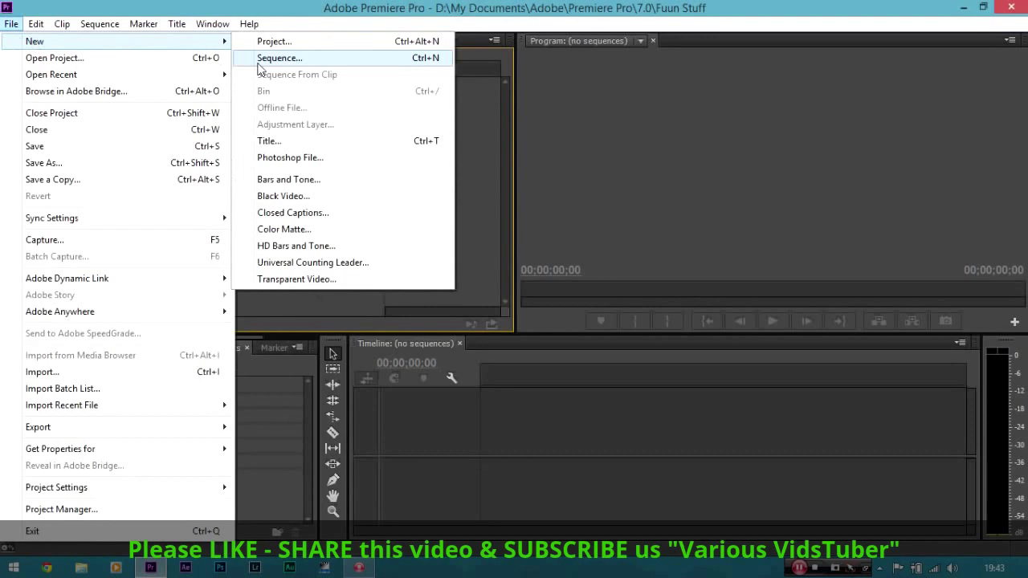
click(259, 59)
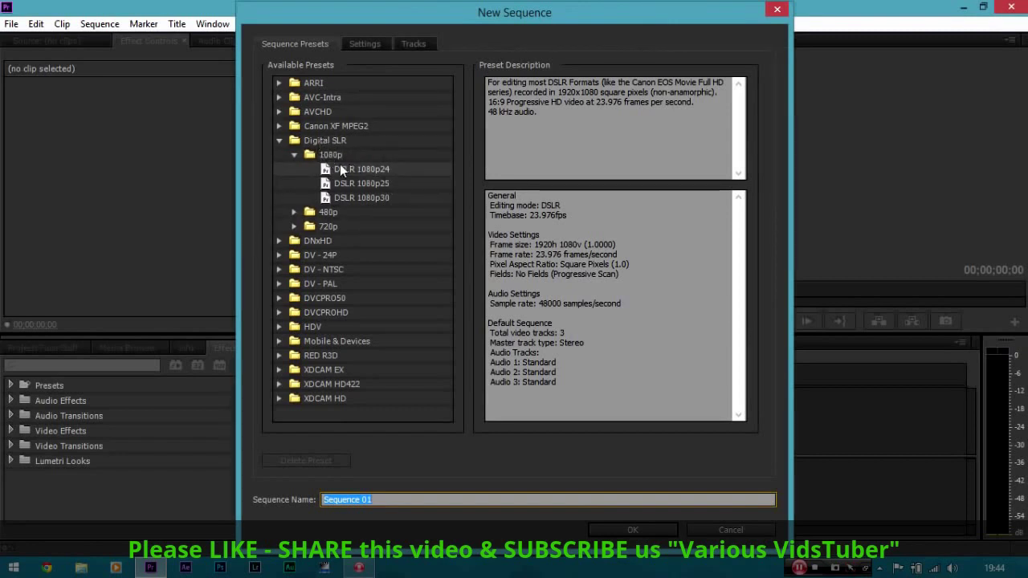
click(383, 168)
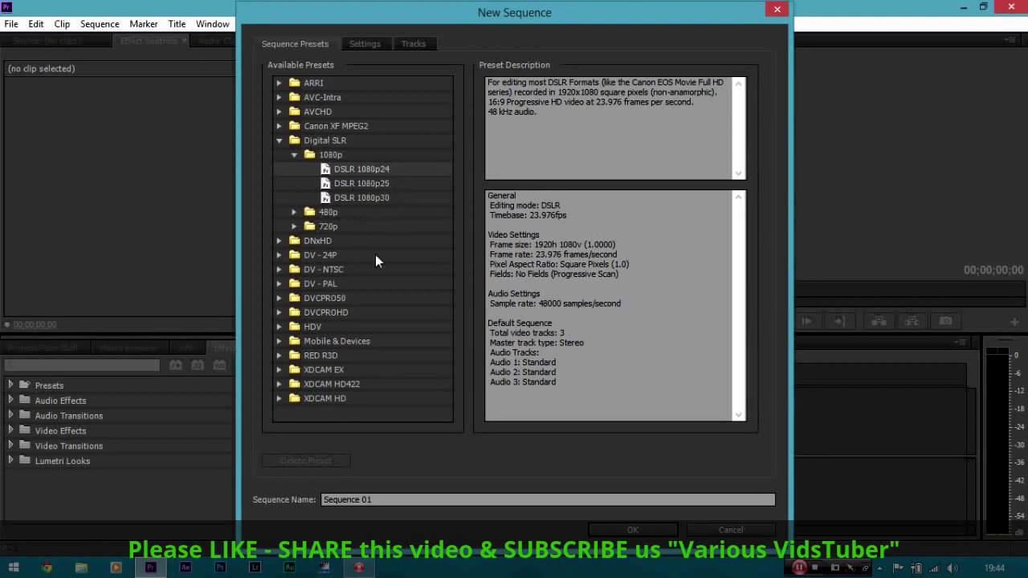
Browse the RED R3D, 5K and DV - NTSC preset folders, collapsing each again.
click(280, 355)
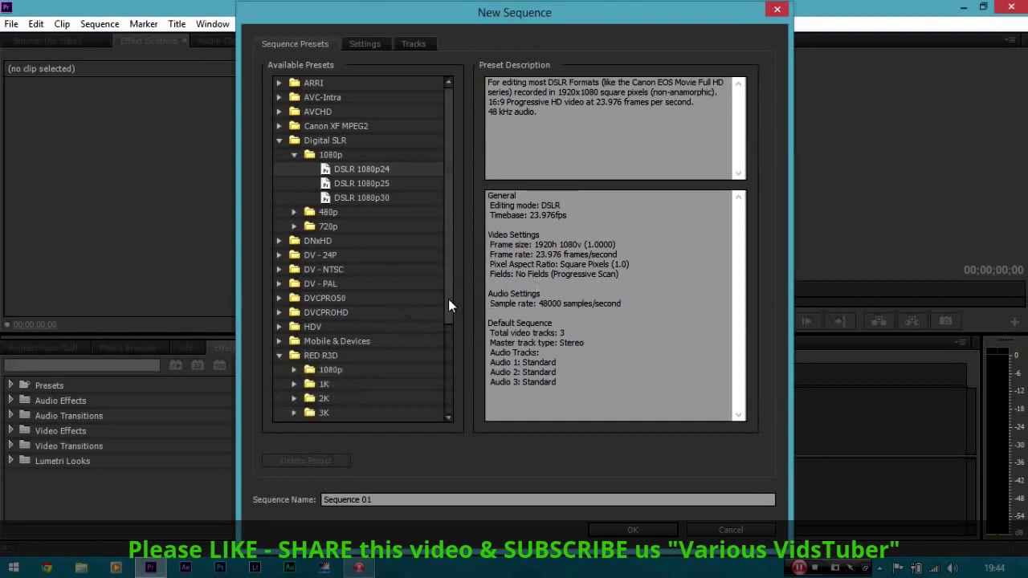
drag(448, 298, 435, 369)
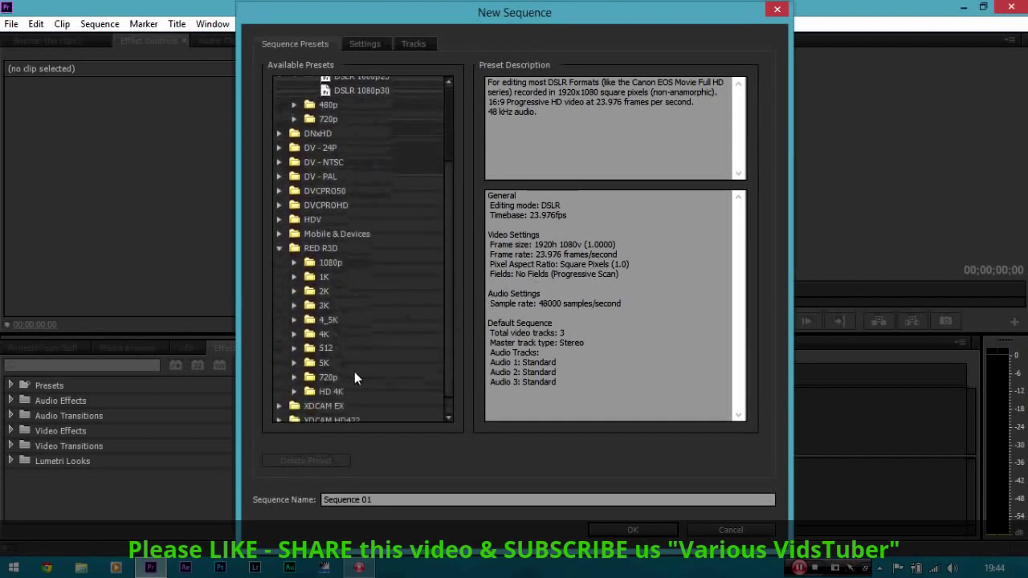
click(295, 363)
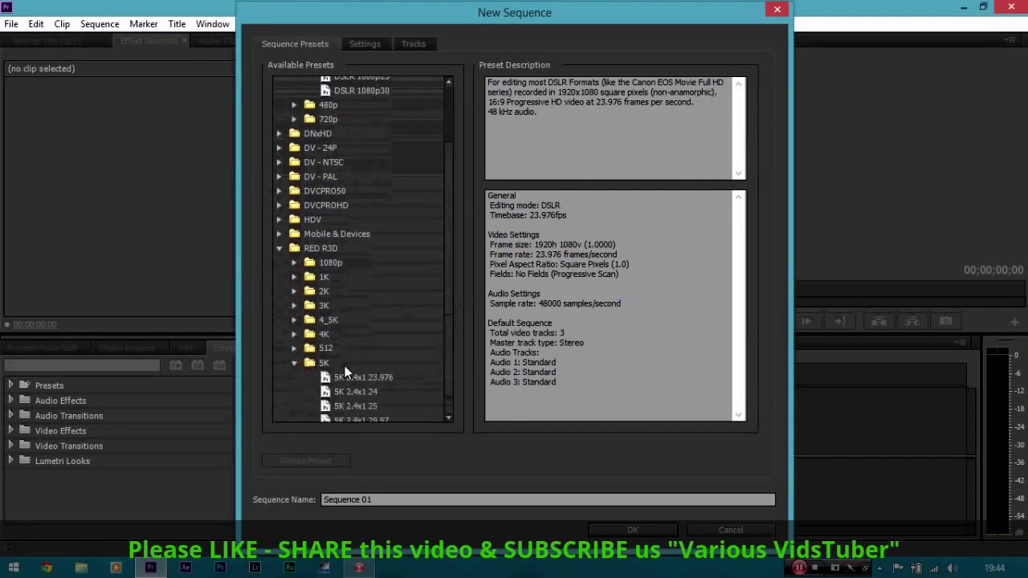
click(295, 363)
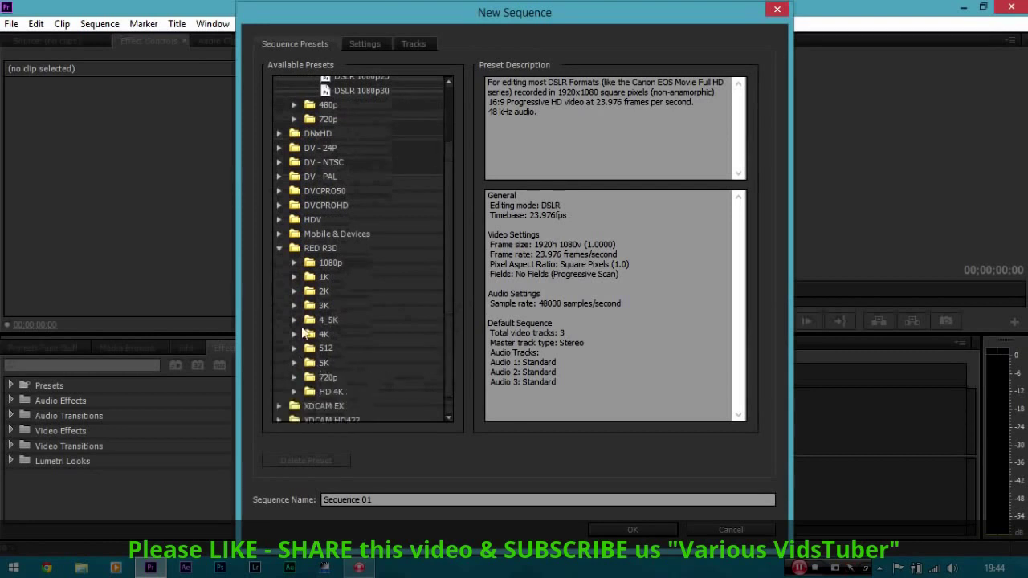
click(280, 249)
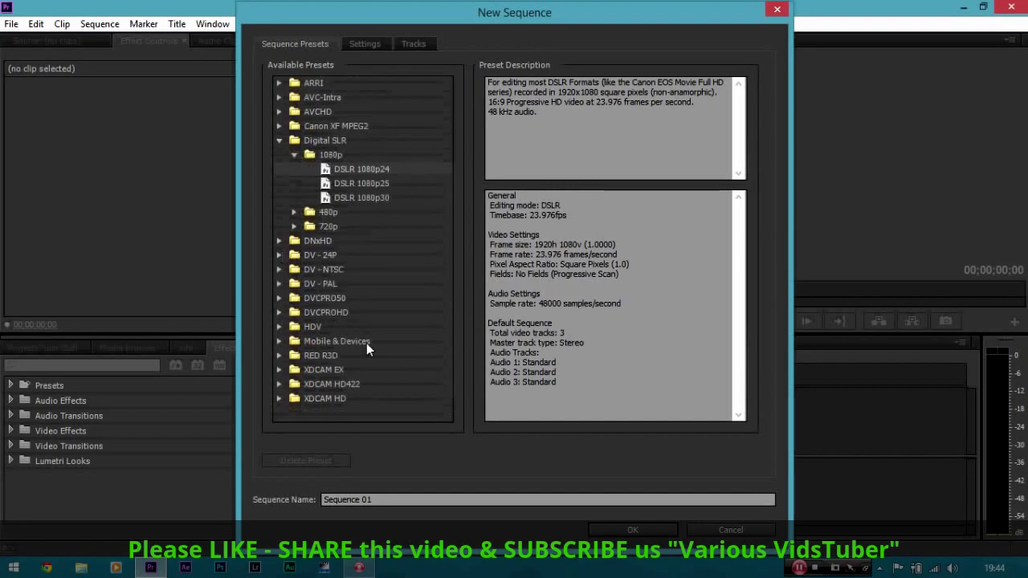
click(280, 269)
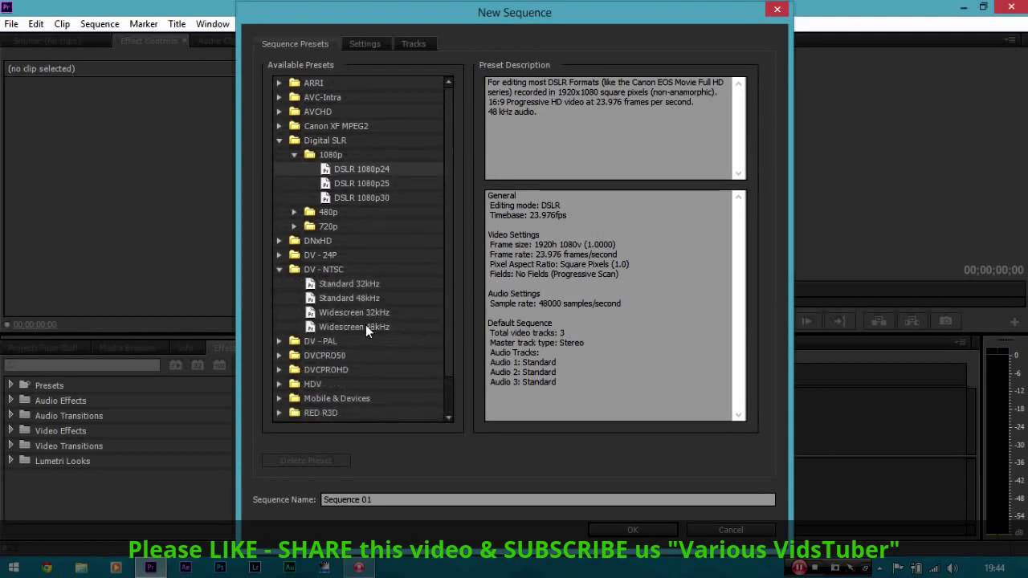
click(279, 269)
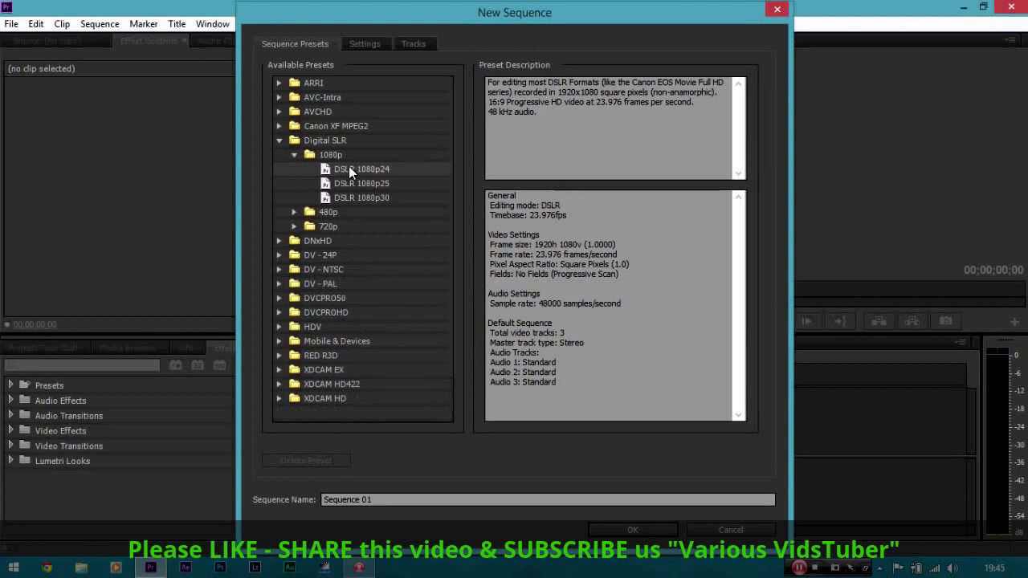
Check the preset's frame size under Settings, then return to Sequence Presets.
click(368, 44)
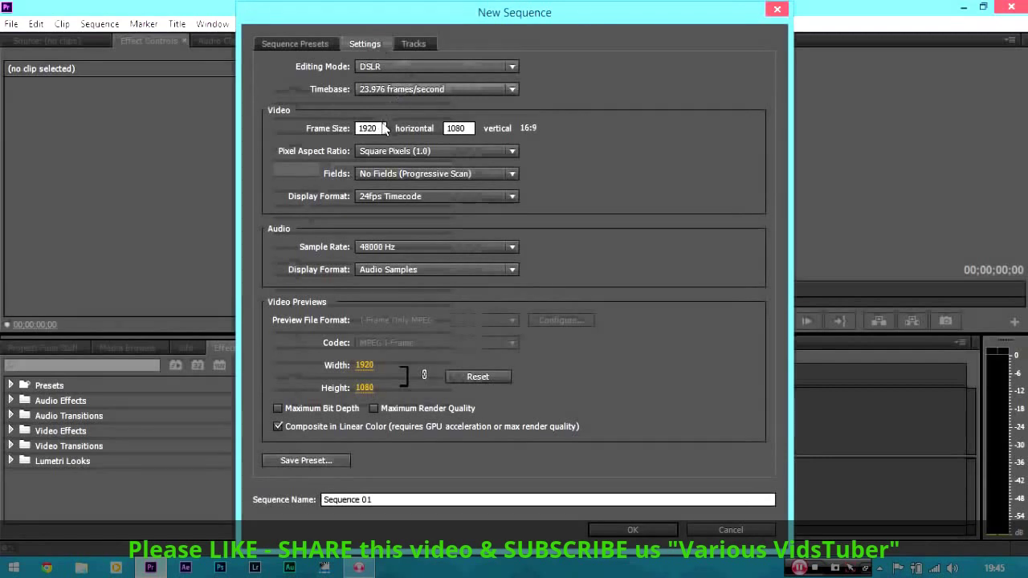
click(464, 131)
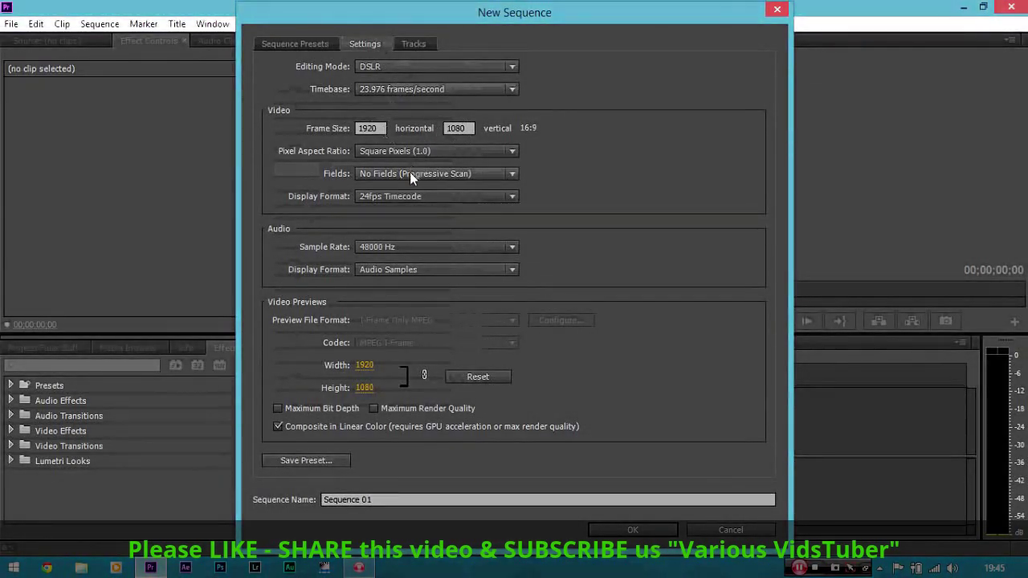
click(297, 44)
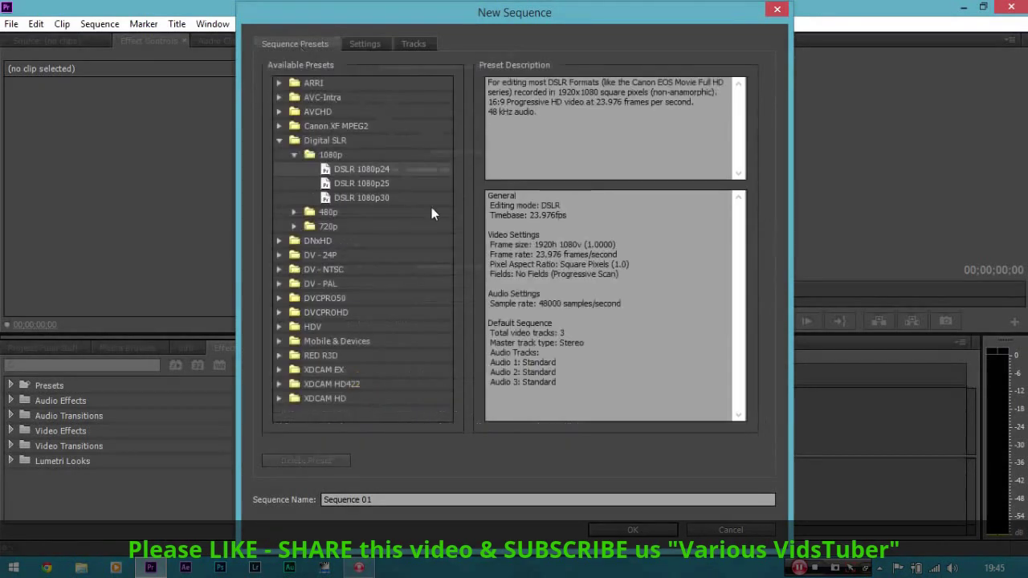
Confirm the New Sequence dialog to create Sequence 01 with DSLR 1080p24.
click(615, 530)
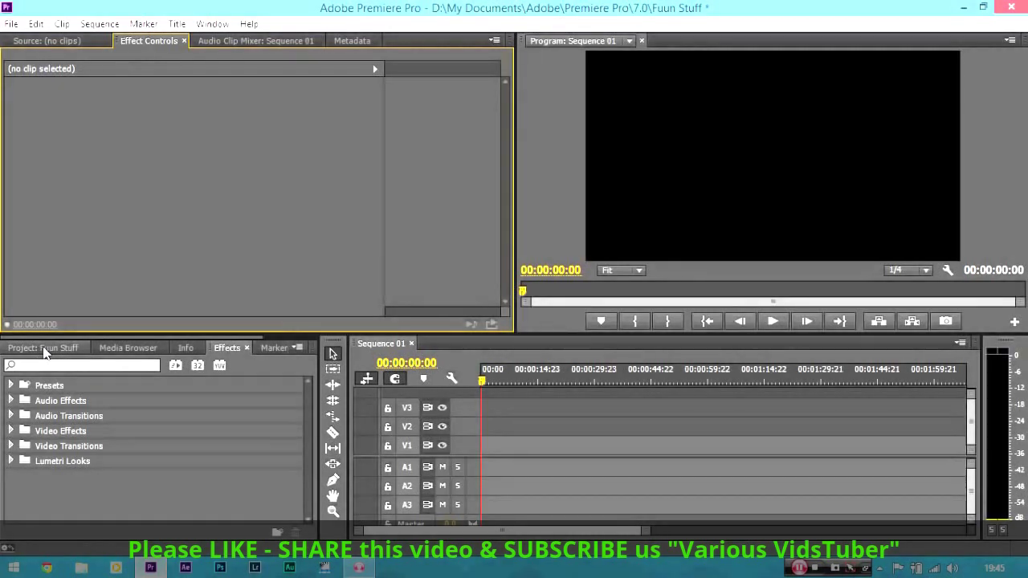
Import the _DSC5689.MOV clip into the project from the Project panel.
click(57, 347)
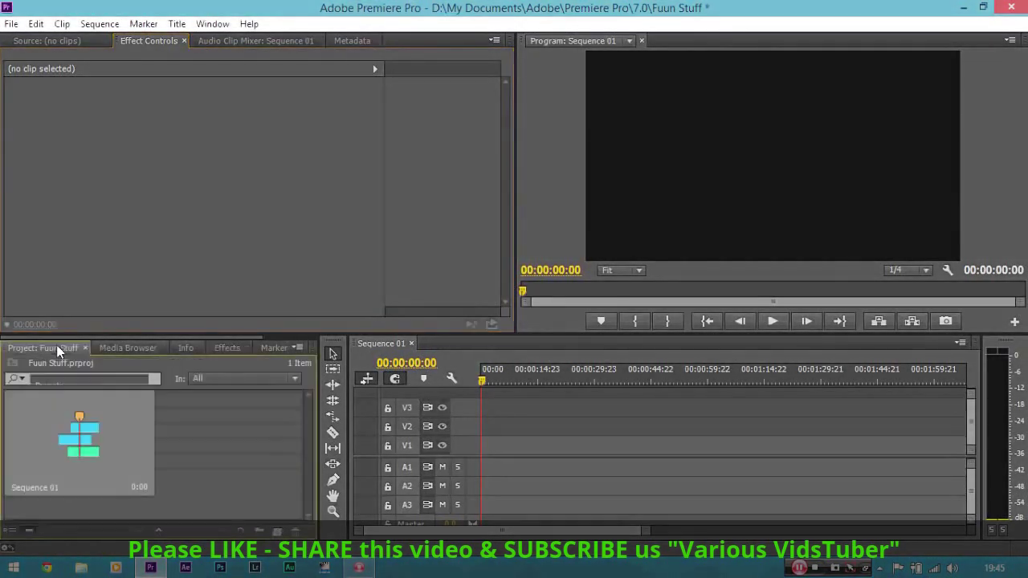
right_click(207, 423)
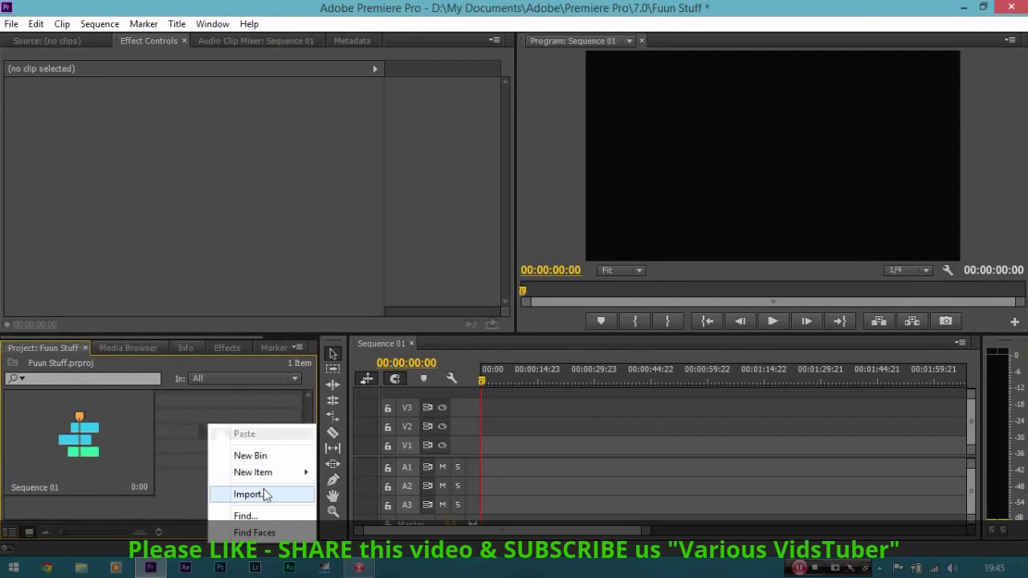
click(264, 493)
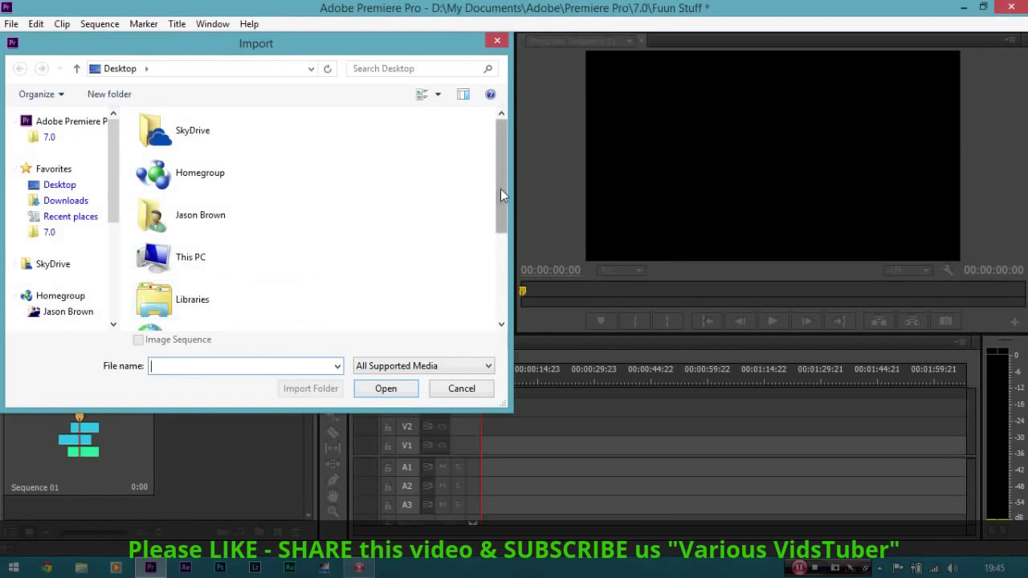
drag(500, 189, 496, 273)
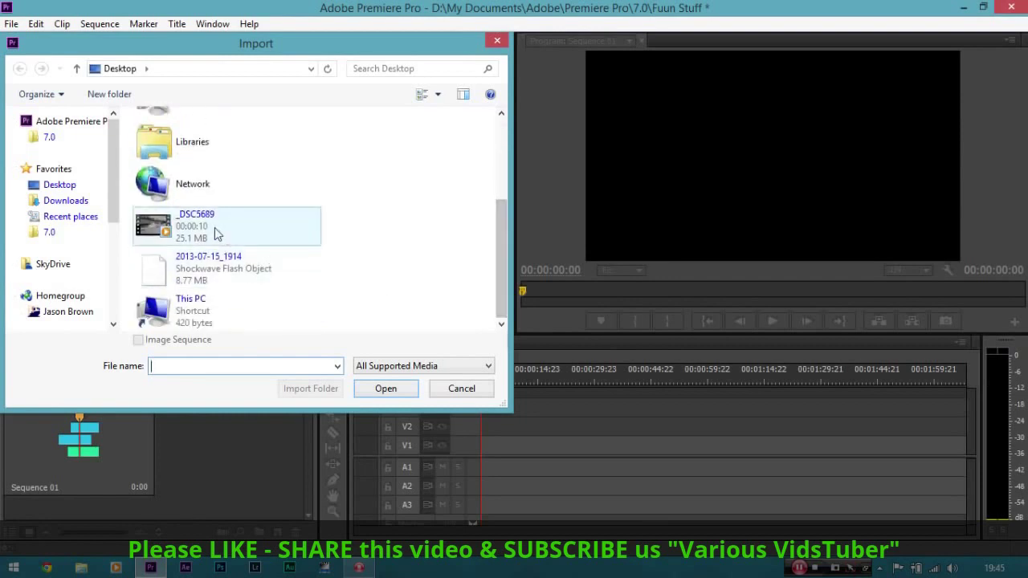
double_click(216, 229)
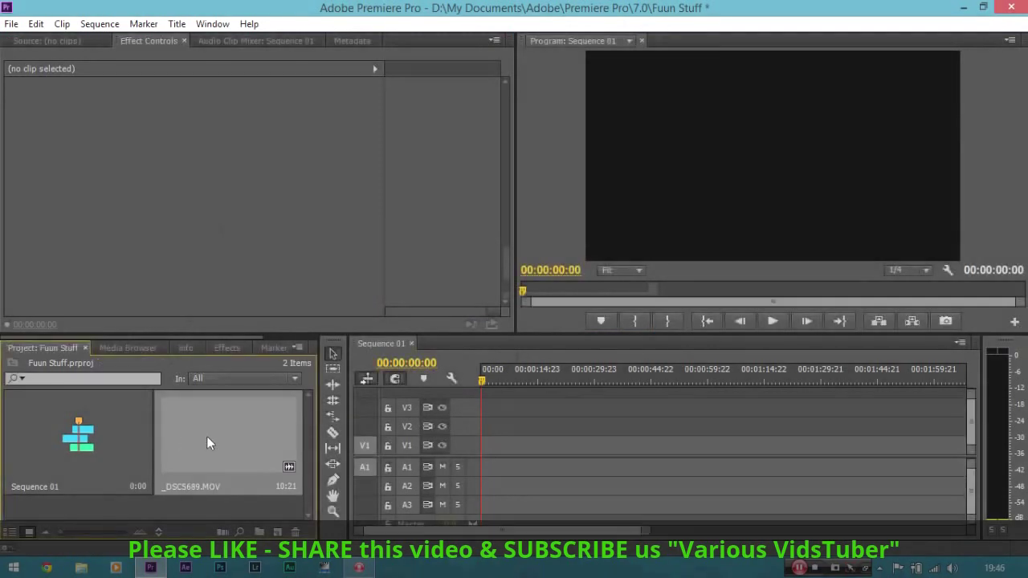
Place _DSC5689.MOV at the start of V1 and zoom into the timeline.
drag(207, 443, 506, 453)
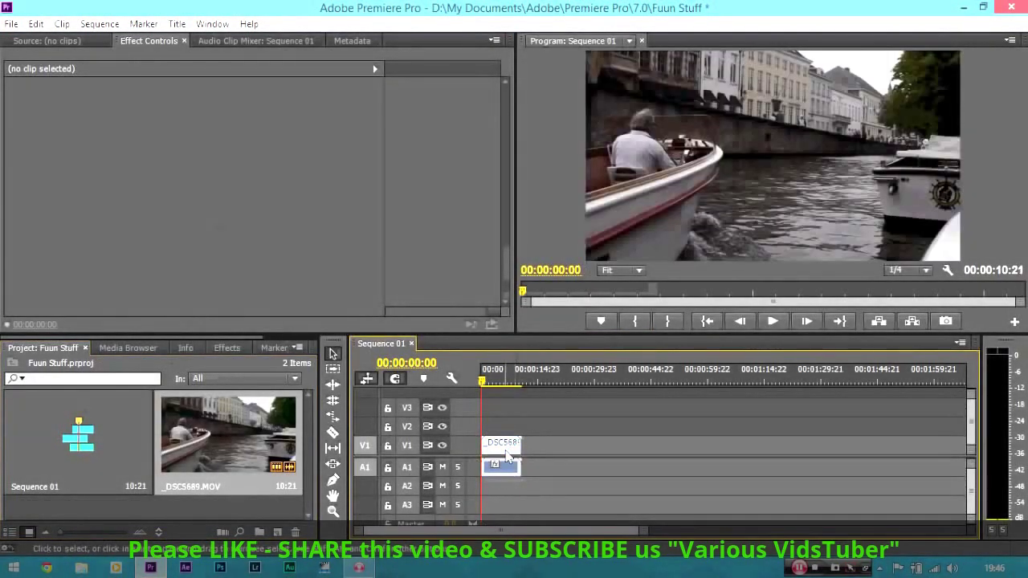
click(506, 455)
key(equal)
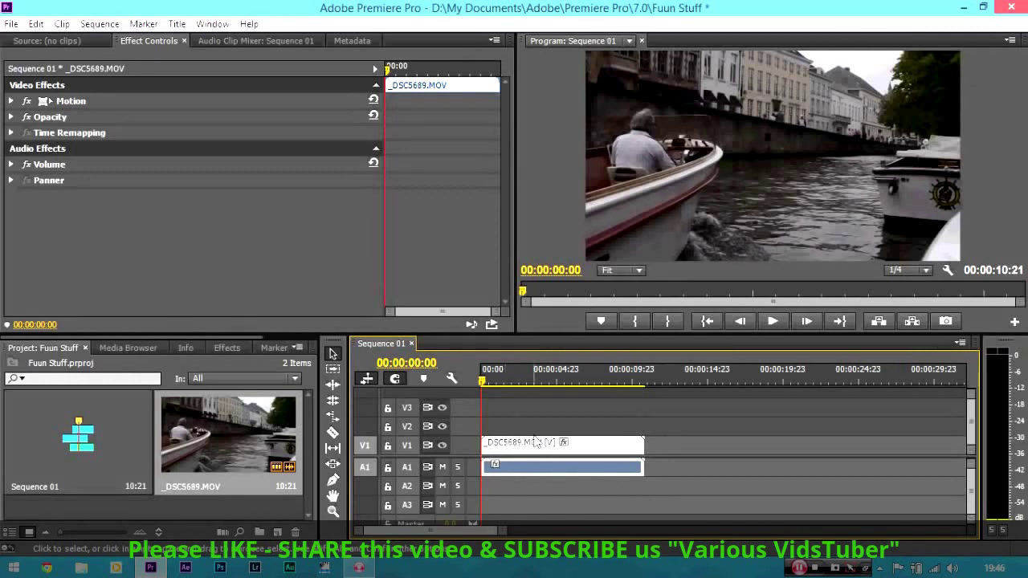
key(minus)
key(minus)
key(minus)
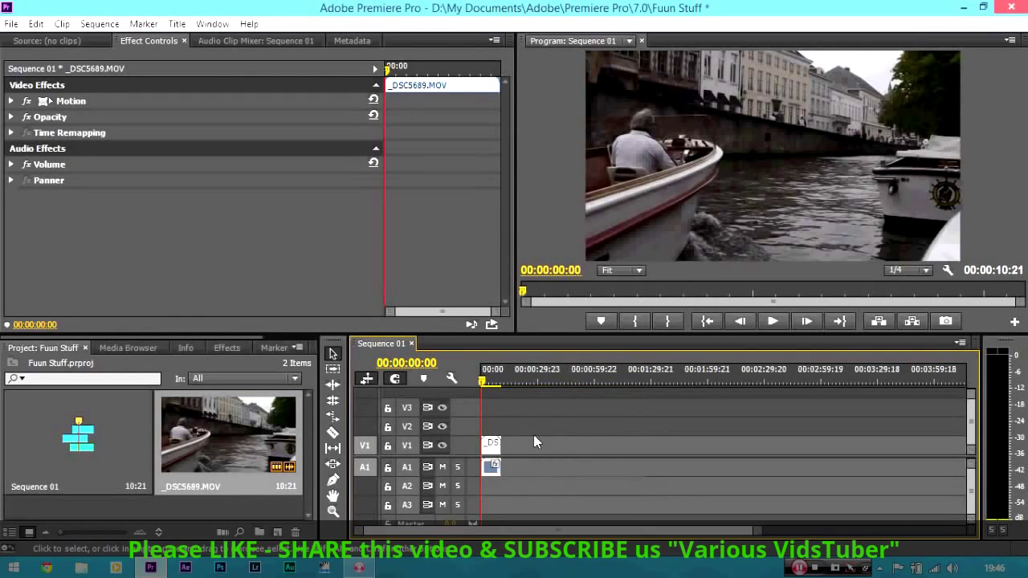
key(equal)
key(equal)
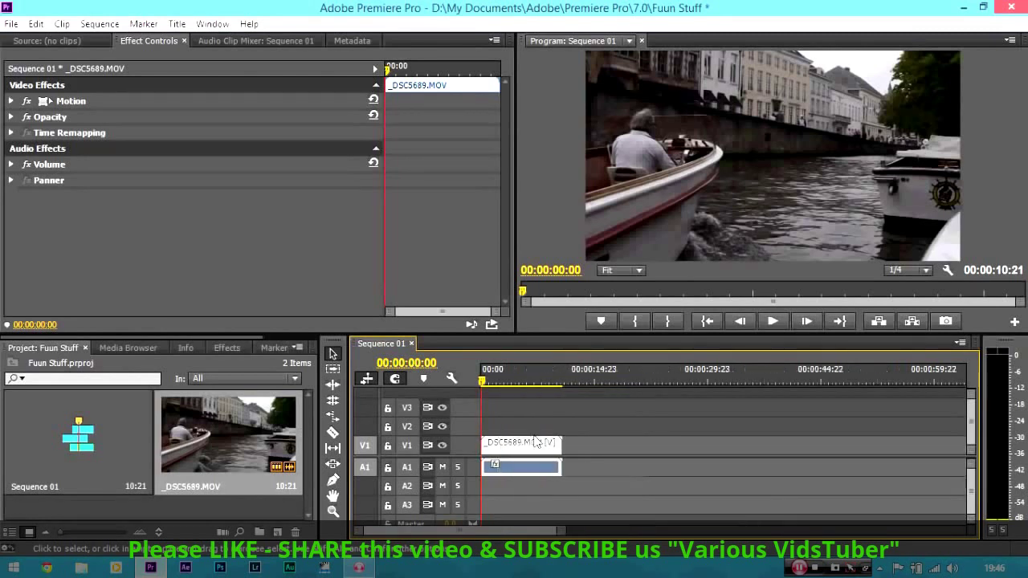
key(equal)
key(equal)
key(minus)
key(minus)
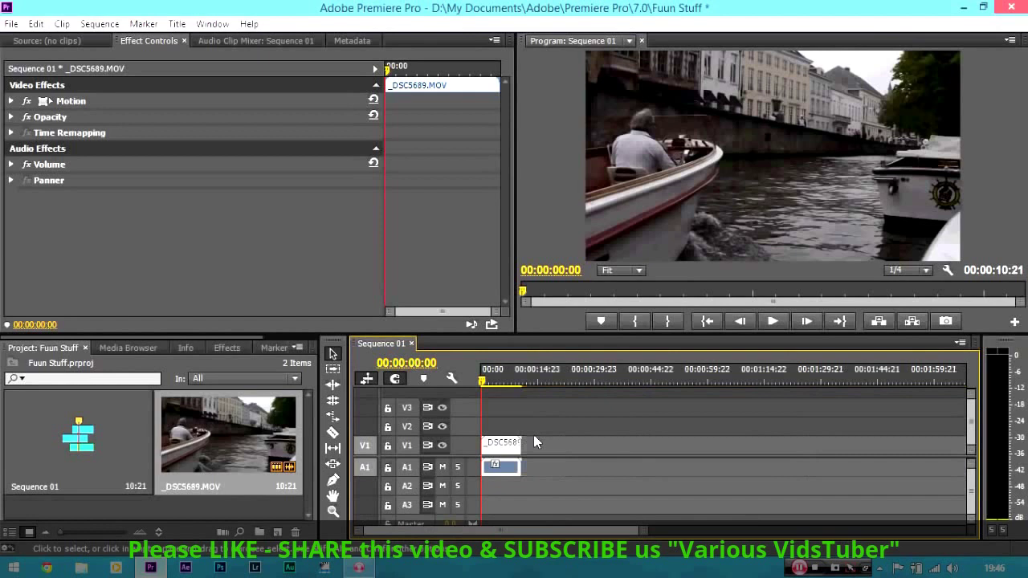
key(equal)
key(equal)
key(minus)
key(equal)
key(minus)
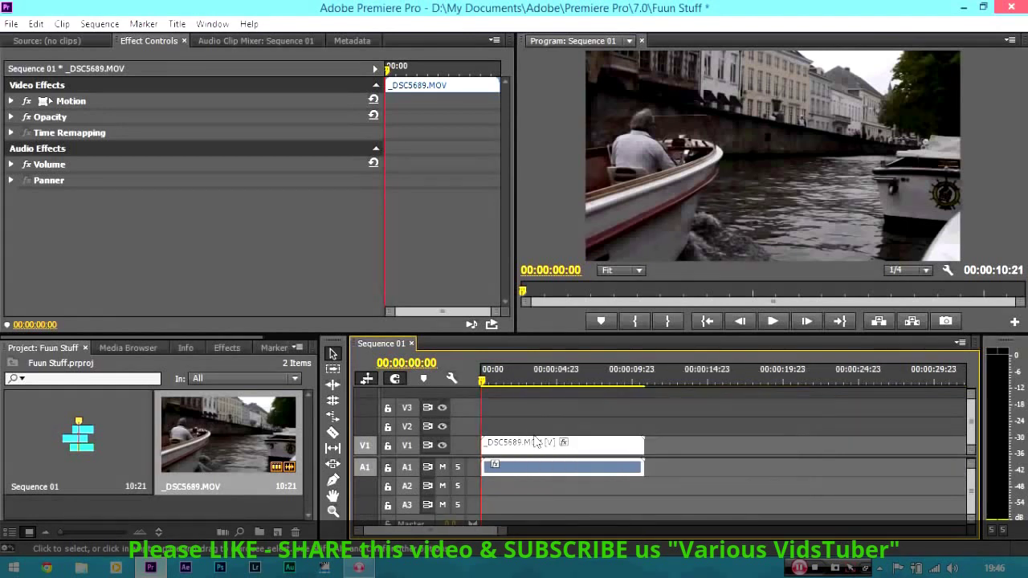
key(minus)
key(equal)
key(equal)
key(equal)
key(minus)
key(minus)
key(minus)
key(equal)
key(equal)
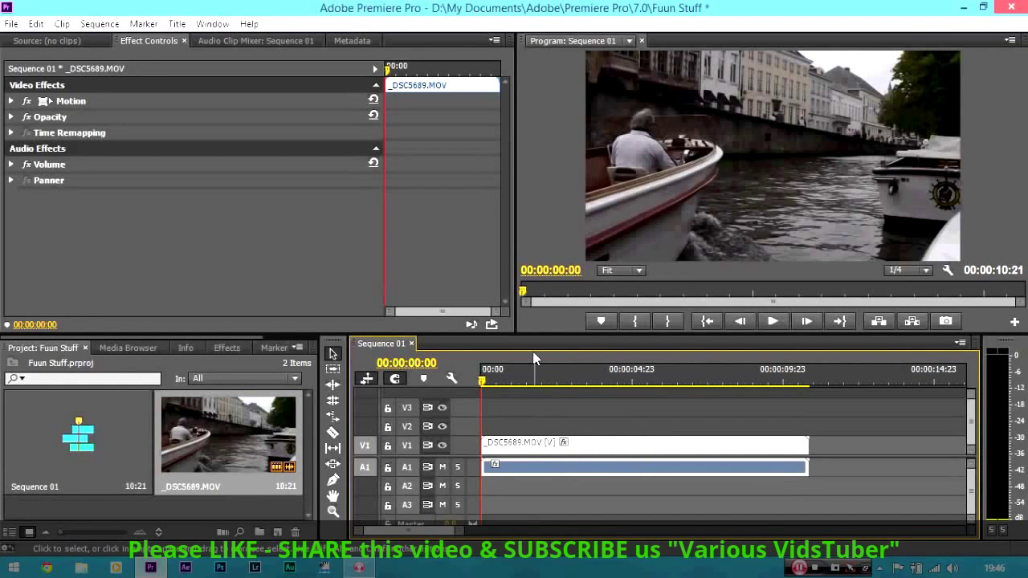
drag(472, 530, 596, 522)
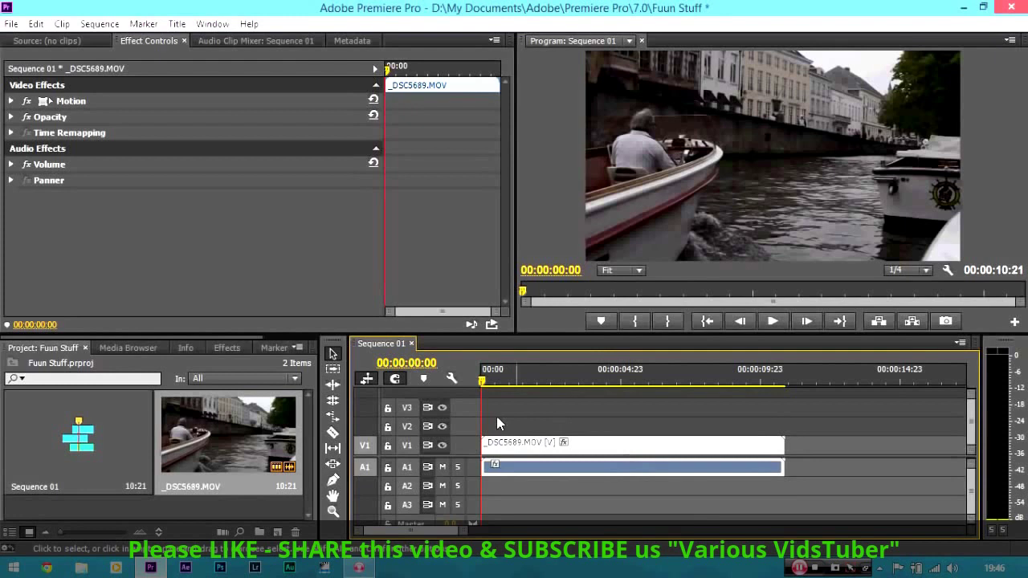
mouse_move(485, 381)
mouse_down()
mouse_move(506, 386)
mouse_move(452, 385)
mouse_up()
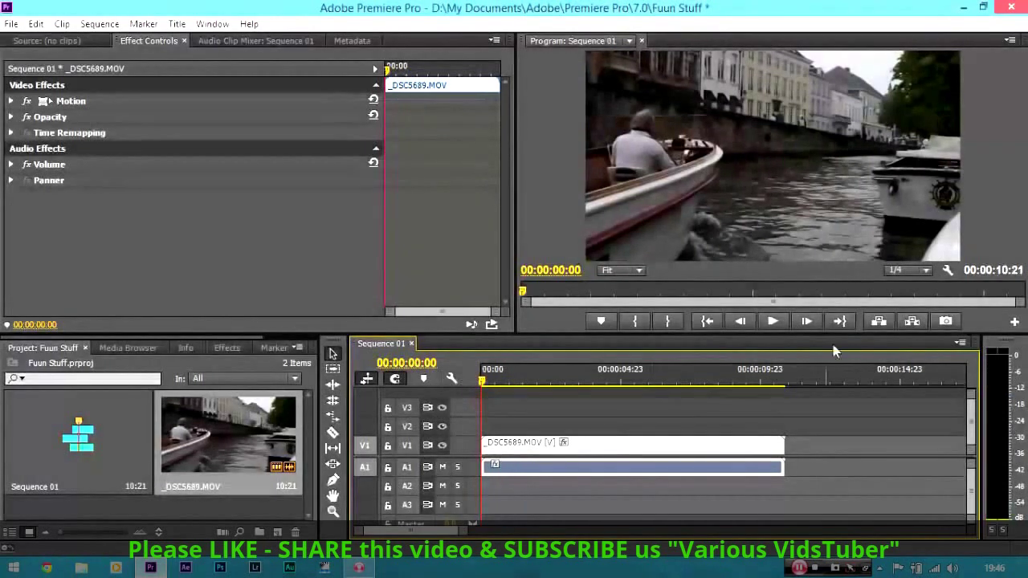
click(921, 272)
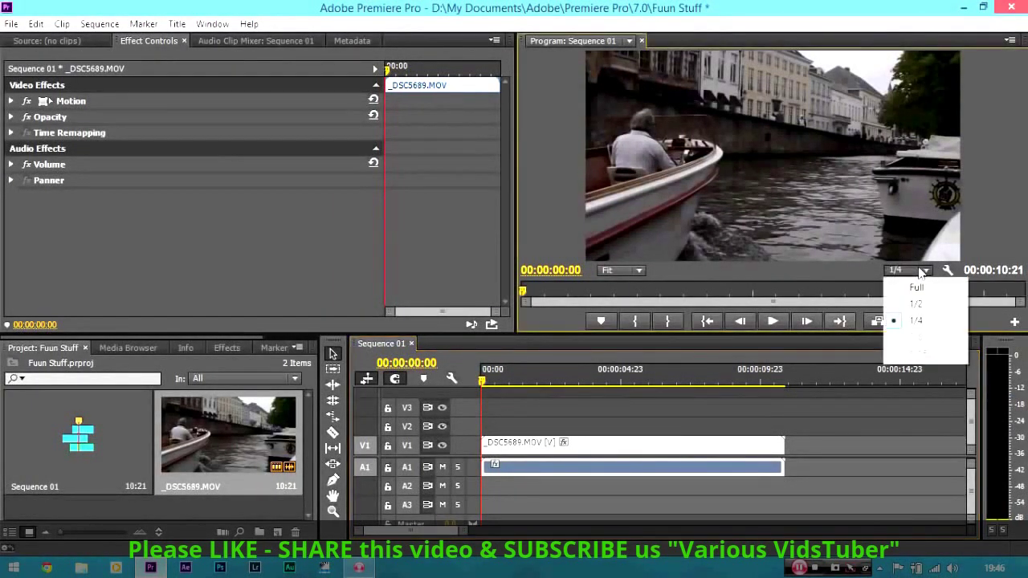
click(923, 323)
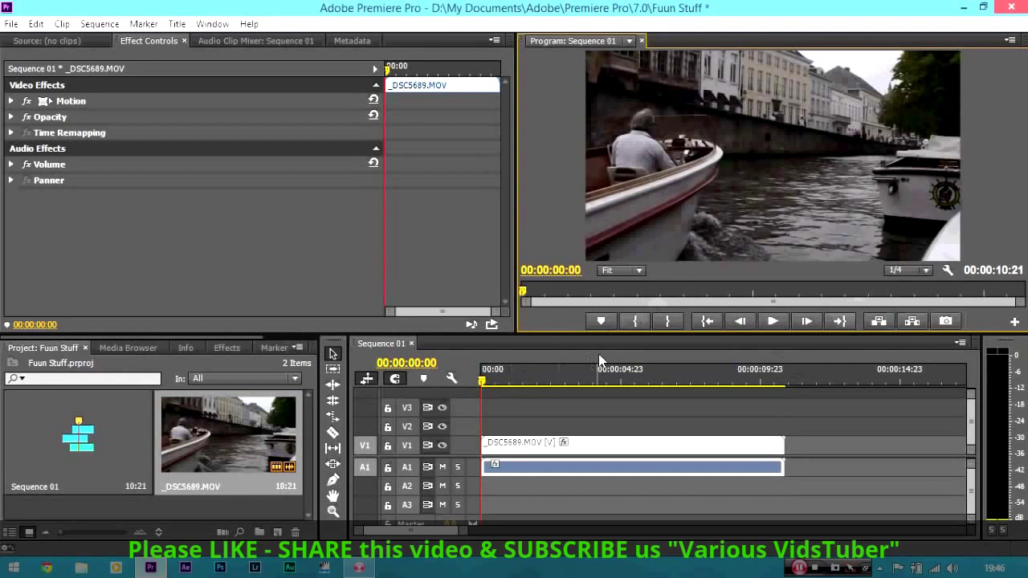
click(904, 270)
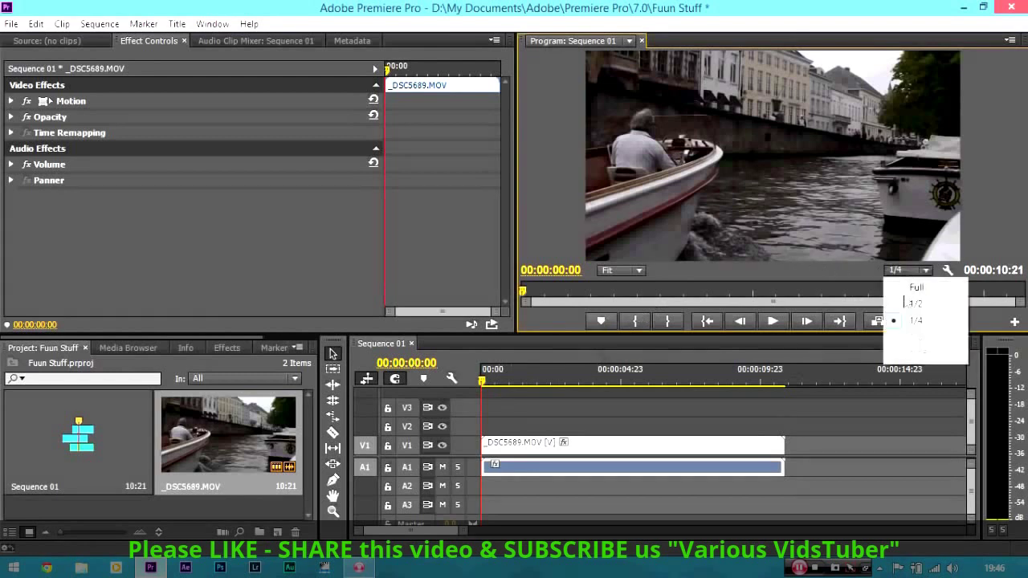
click(900, 322)
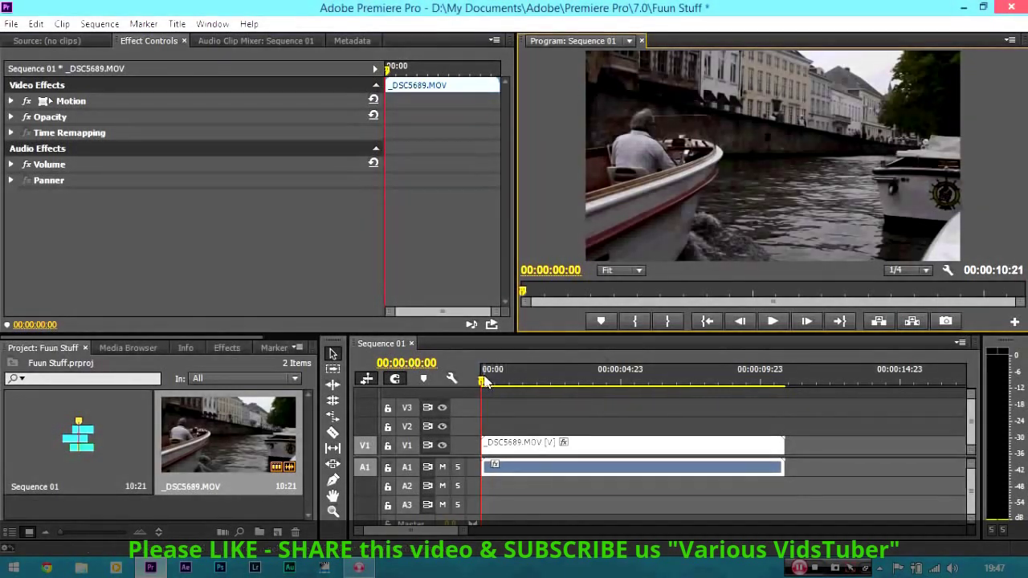
Try trimming the clip's start to about two seconds, then undo the trim.
drag(488, 382, 554, 383)
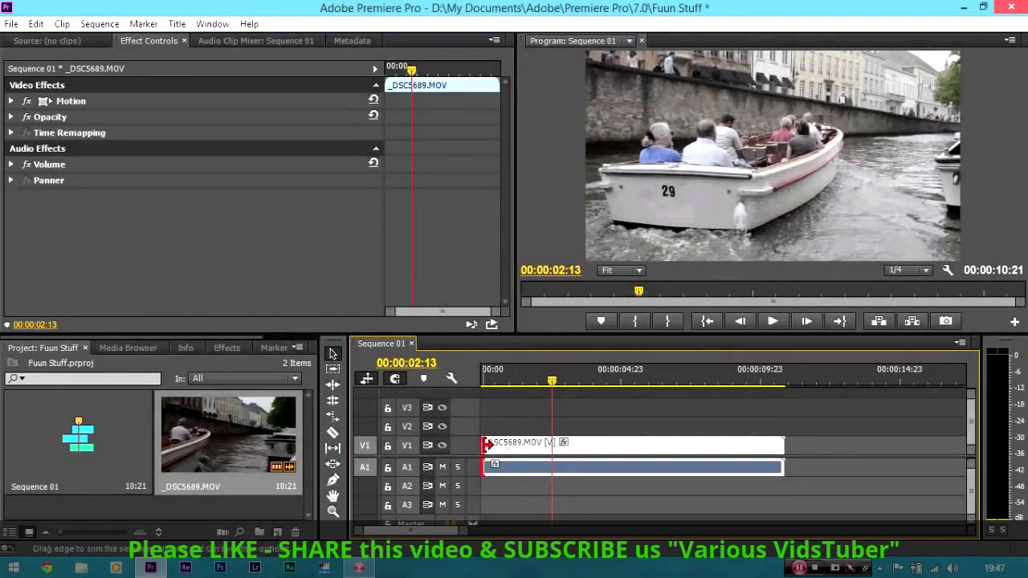
drag(487, 444, 553, 443)
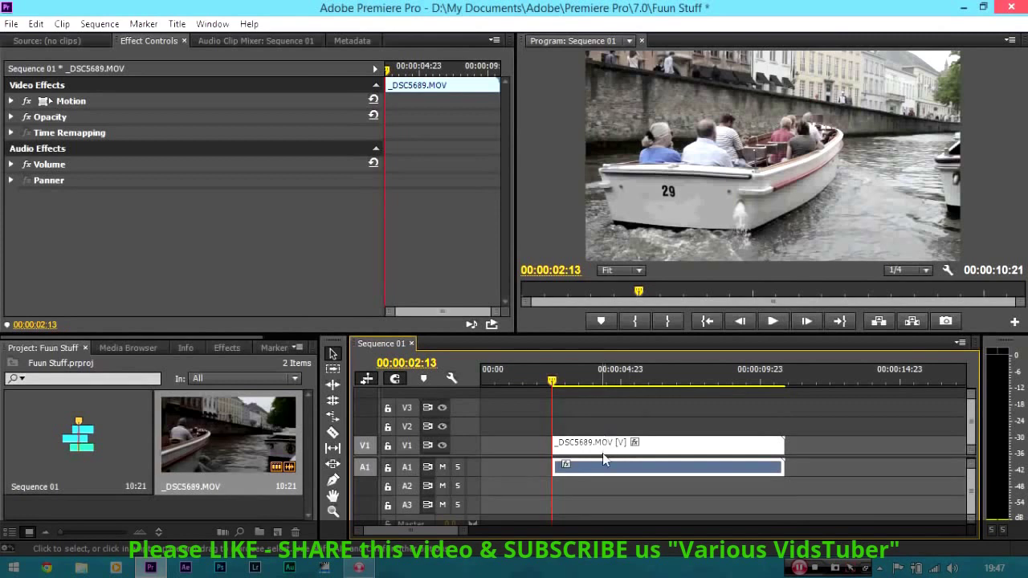
drag(602, 452, 608, 454)
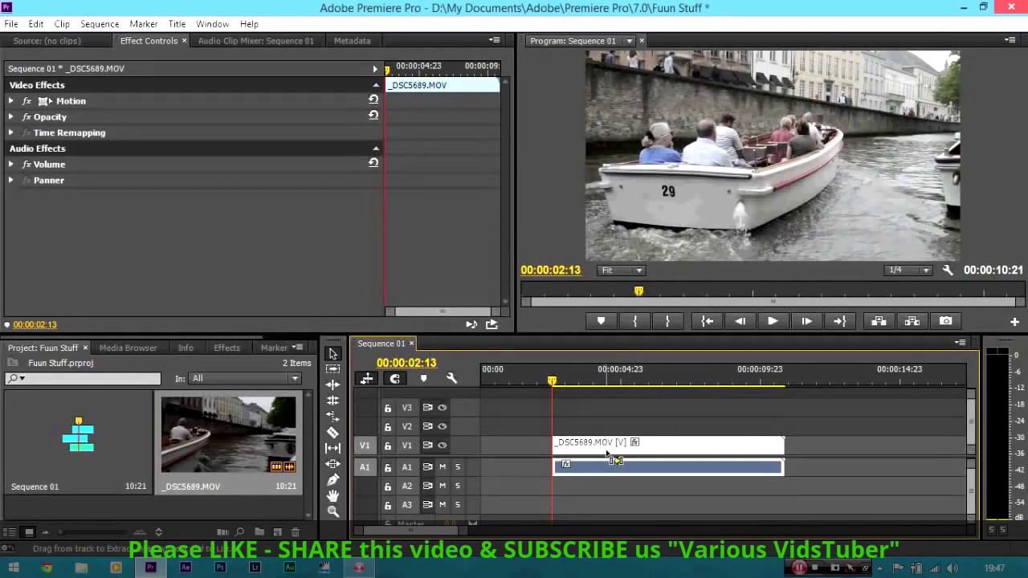
key(ctrl+z)
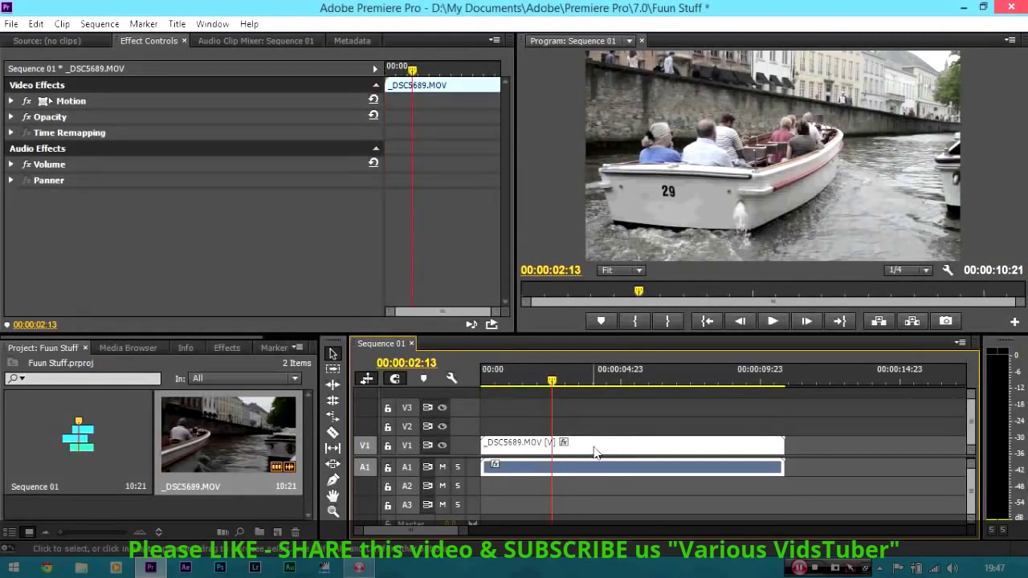
Split the clip at 00:00:02:13 with the Razor and delete the opening piece.
key(c)
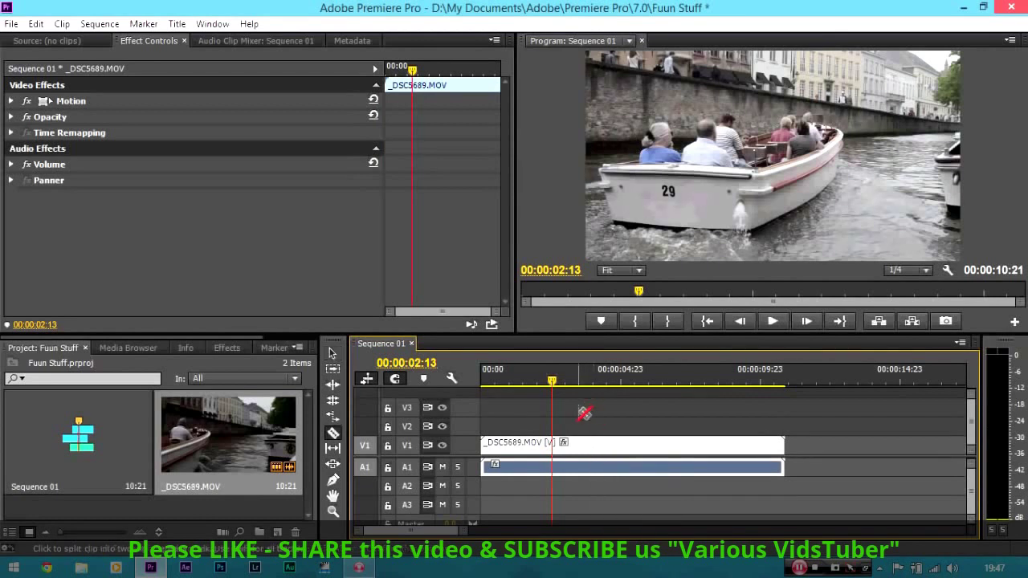
click(553, 443)
key(v)
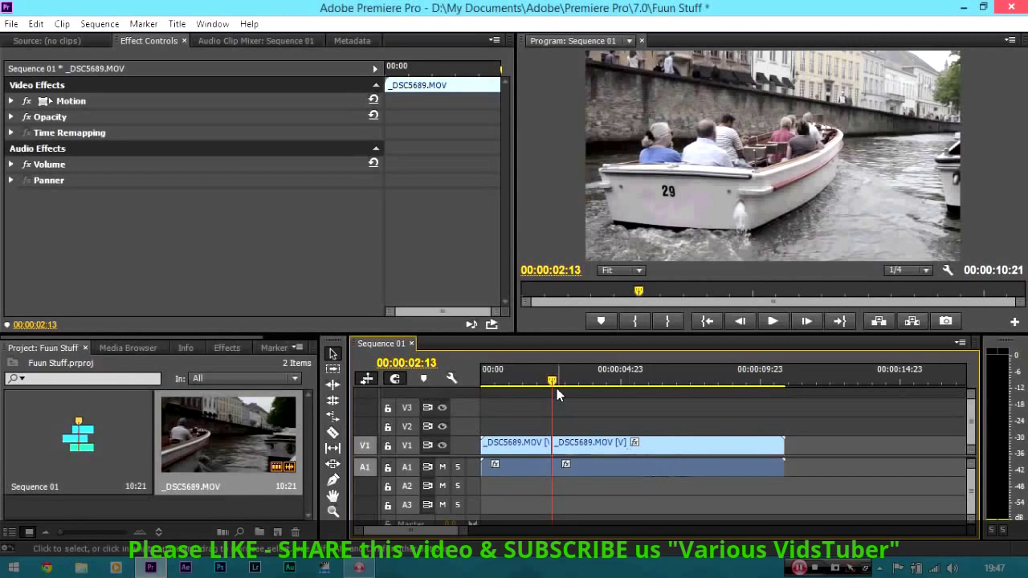
drag(559, 390, 580, 391)
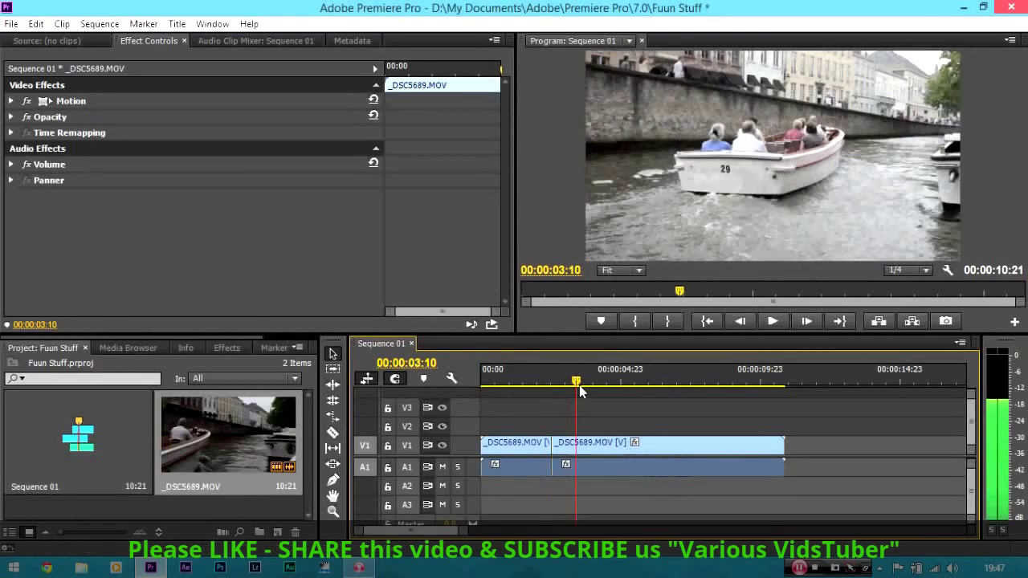
click(530, 446)
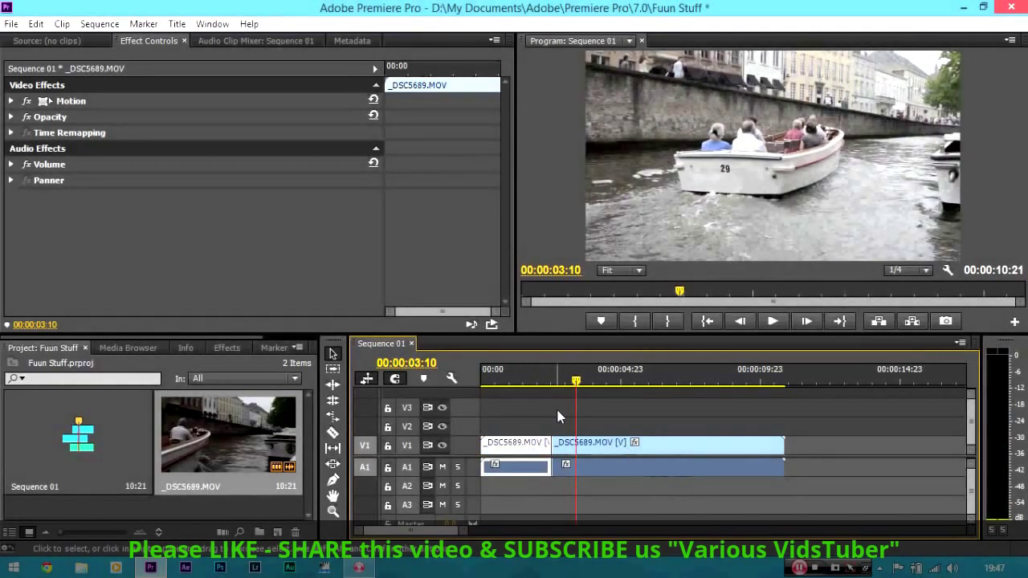
key(Delete)
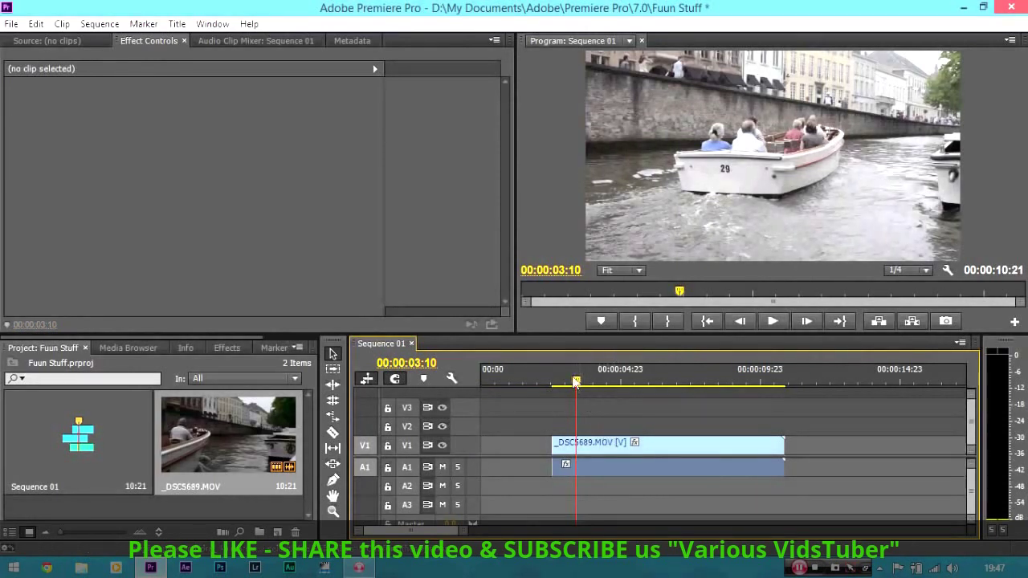
Move the clip to 00:00, trim its end near six seconds, and return to start.
drag(575, 382, 579, 382)
drag(609, 443, 536, 446)
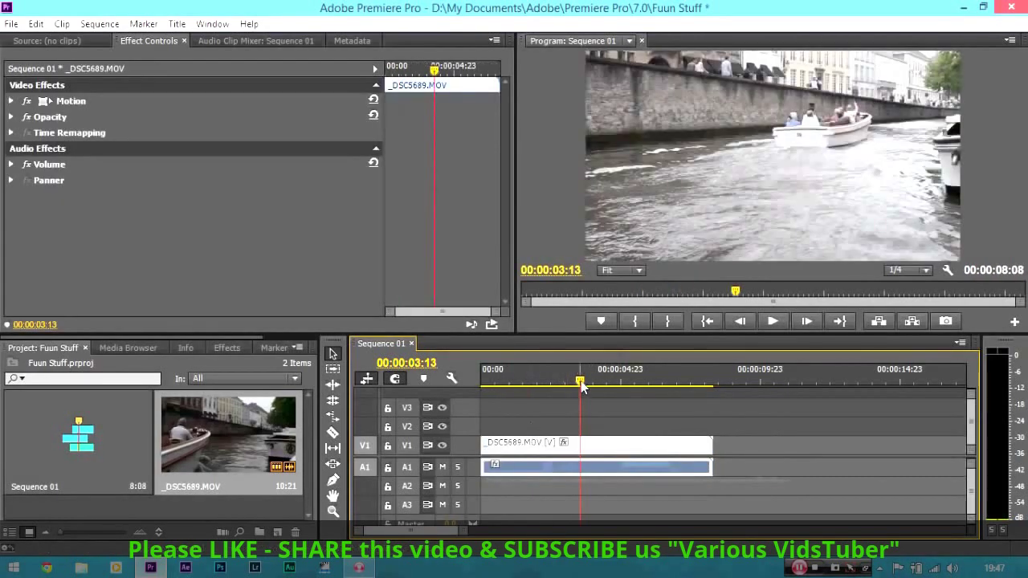
drag(581, 383, 658, 394)
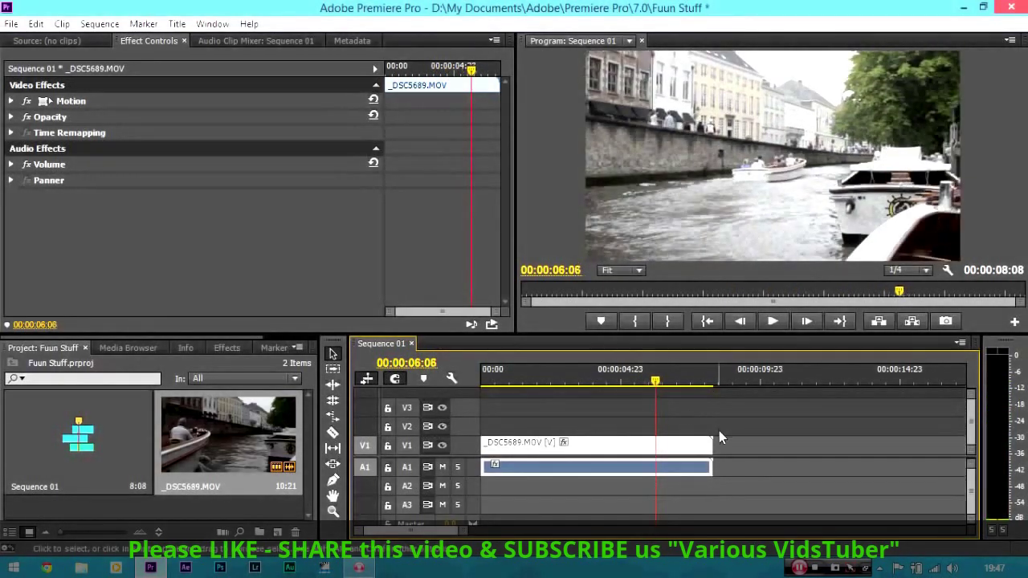
drag(711, 442, 655, 443)
click(638, 383)
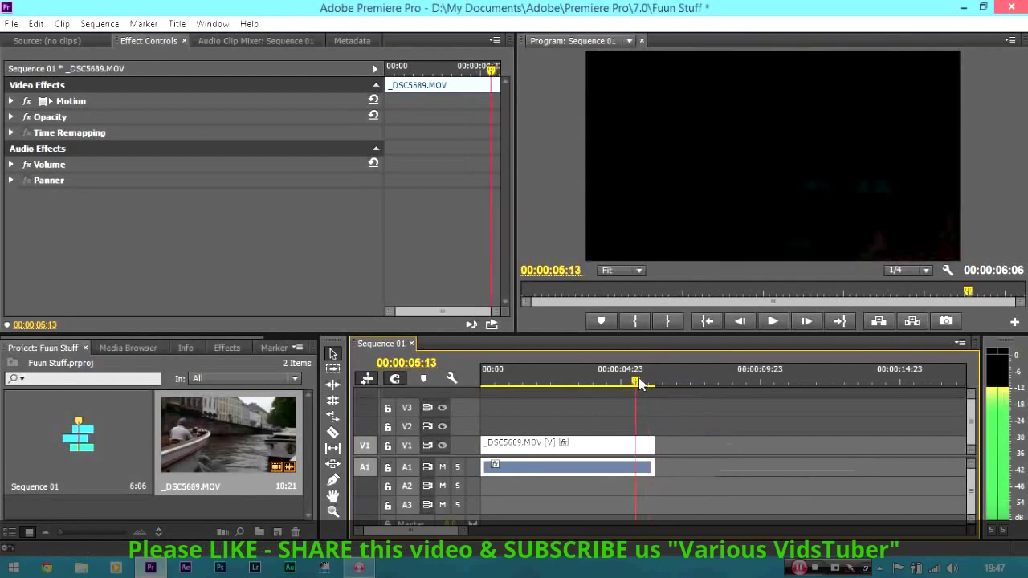
drag(639, 383, 529, 381)
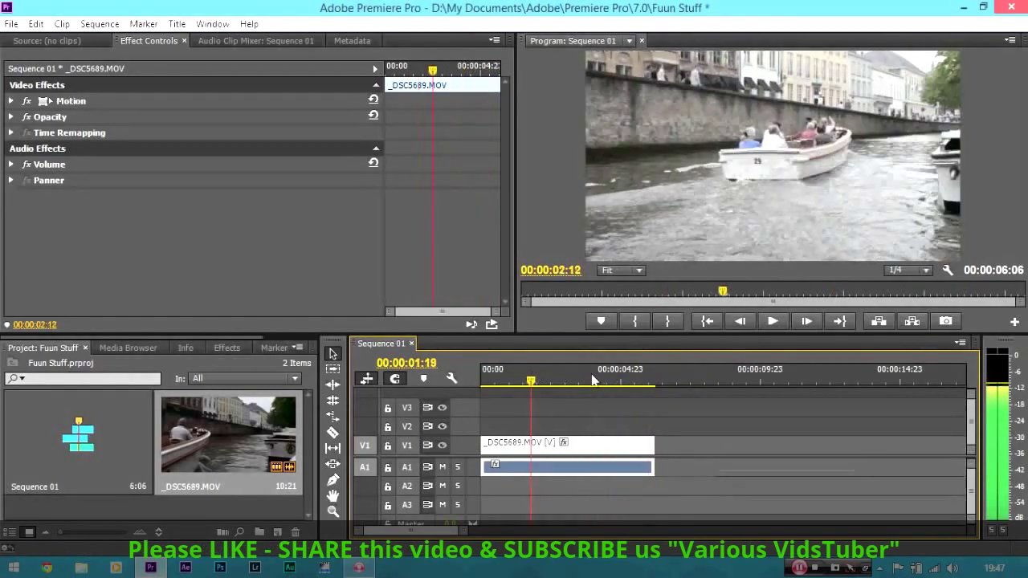
drag(593, 380, 482, 381)
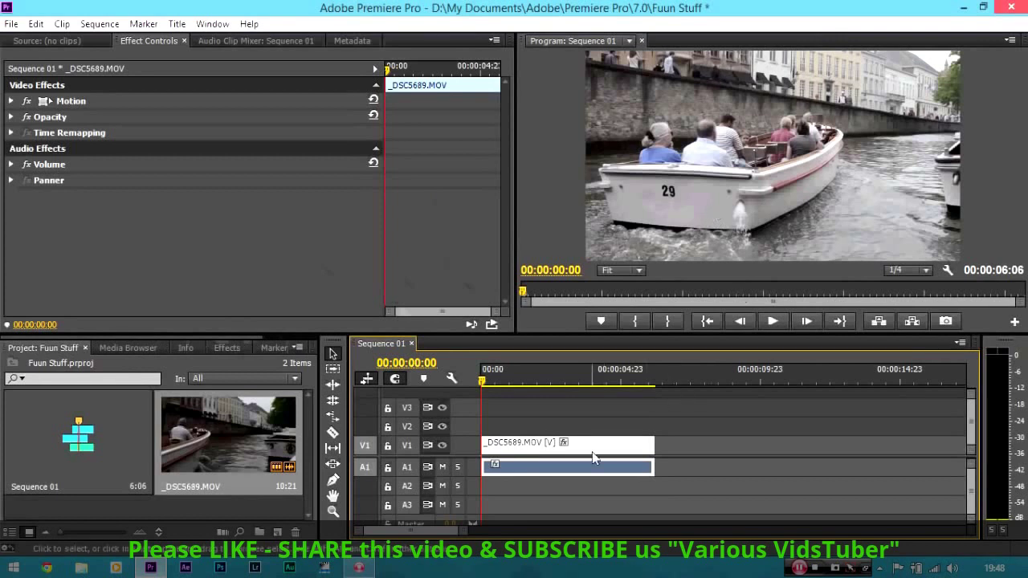
Apply Magic Bullet Colorista II to the V1 clip and pick up Fast Color Corrector.
click(221, 348)
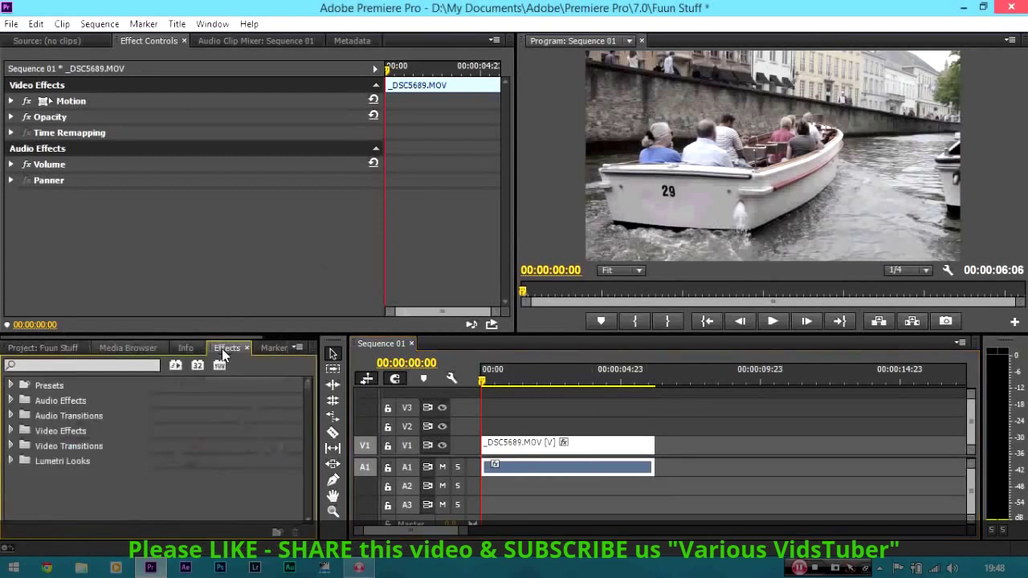
click(10, 431)
scroll(305, 418, down, 2)
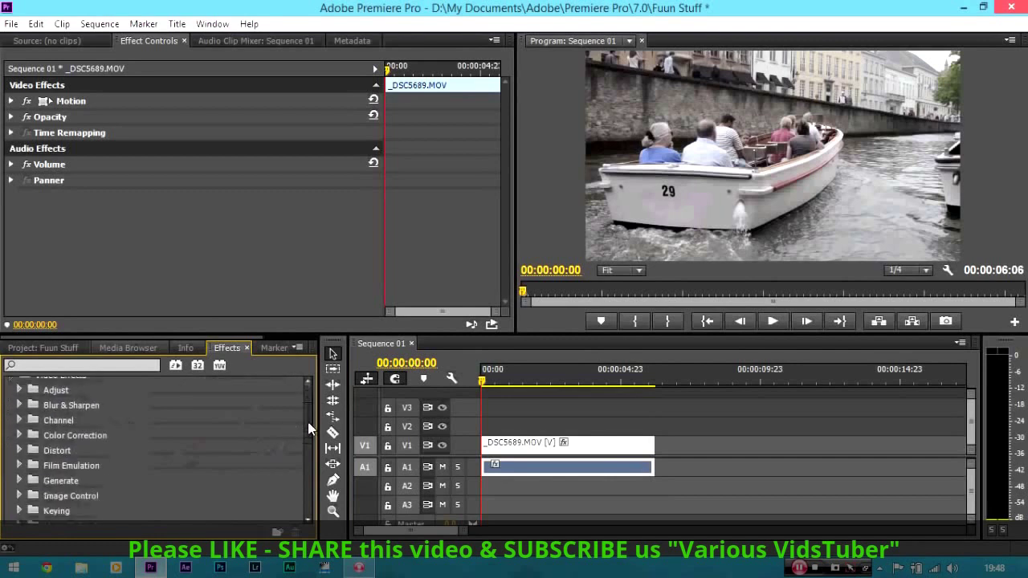
scroll(297, 429, down, 2)
scroll(289, 441, down, 1)
scroll(279, 452, down, 1)
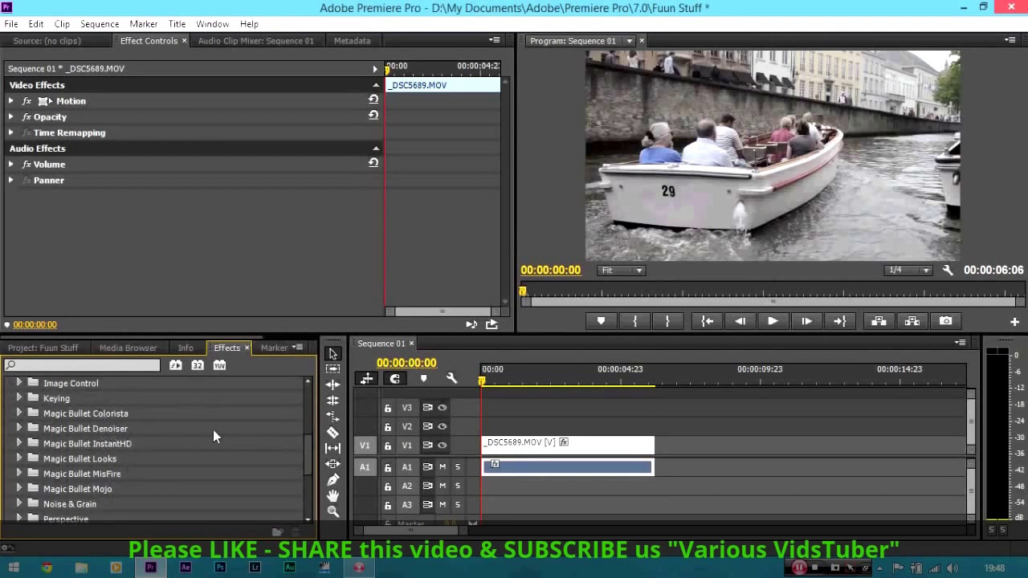
click(20, 412)
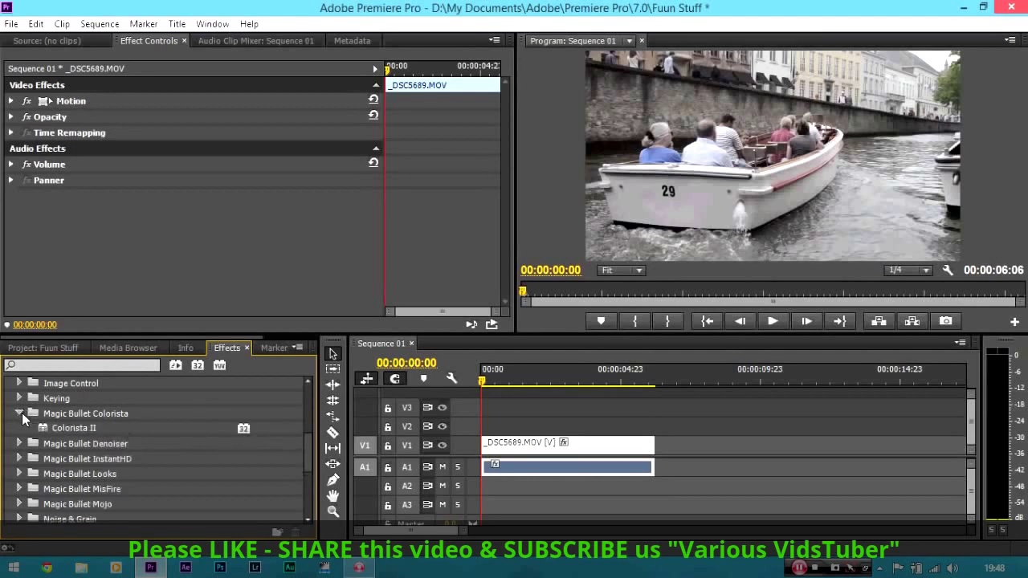
click(54, 429)
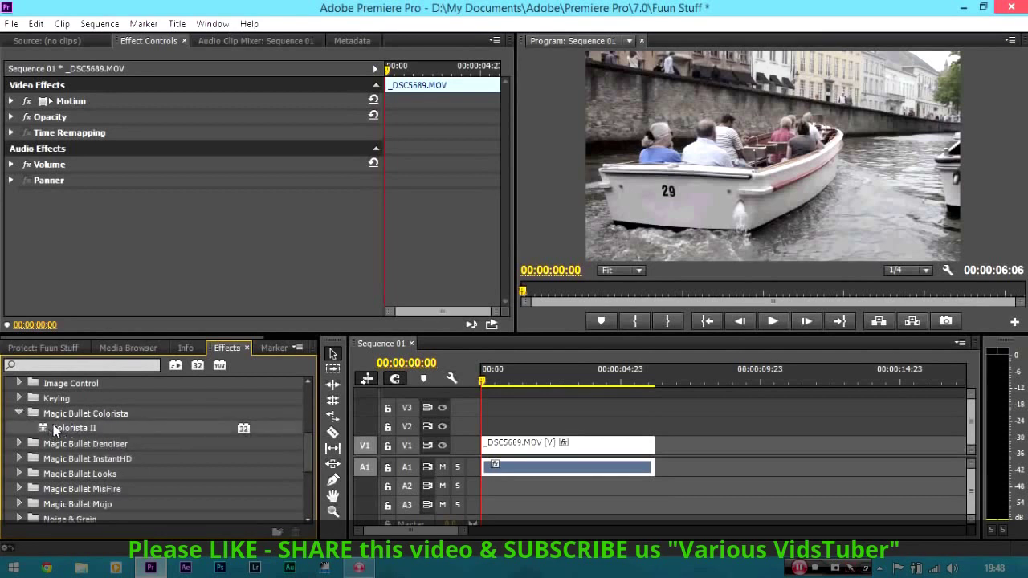
drag(54, 429, 514, 447)
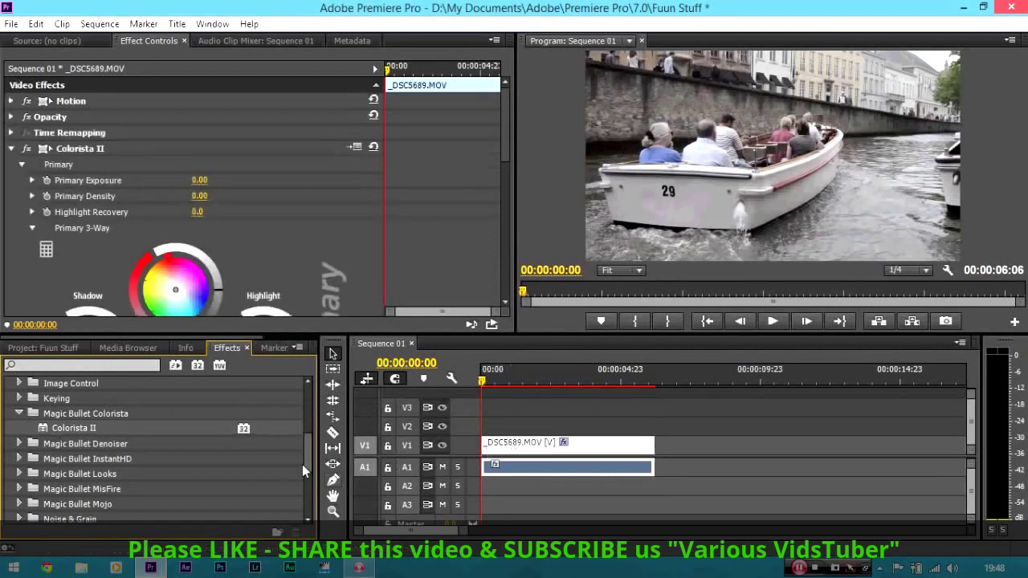
scroll(310, 438, up, 2)
scroll(311, 431, up, 2)
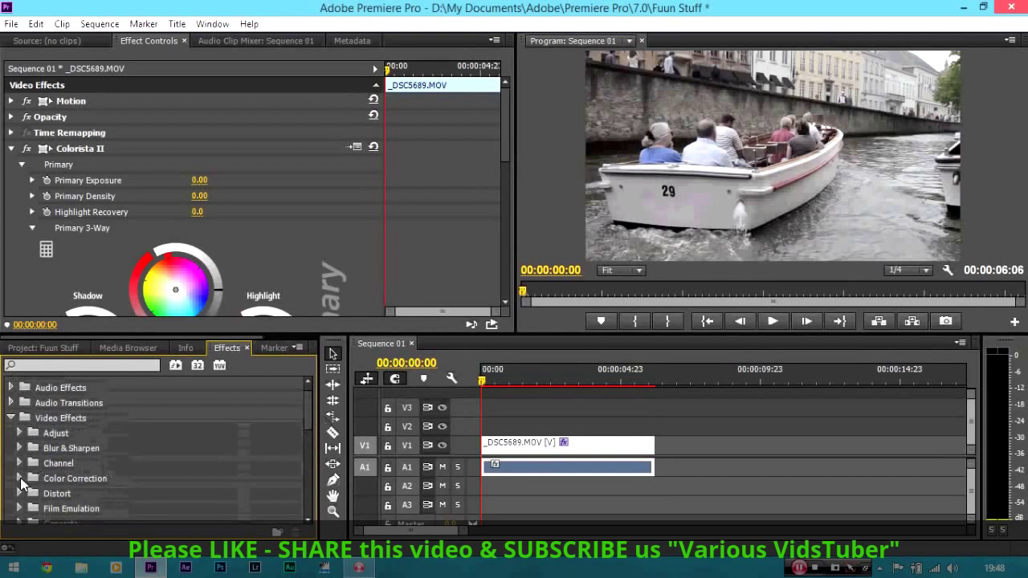
click(20, 478)
drag(309, 396, 310, 424)
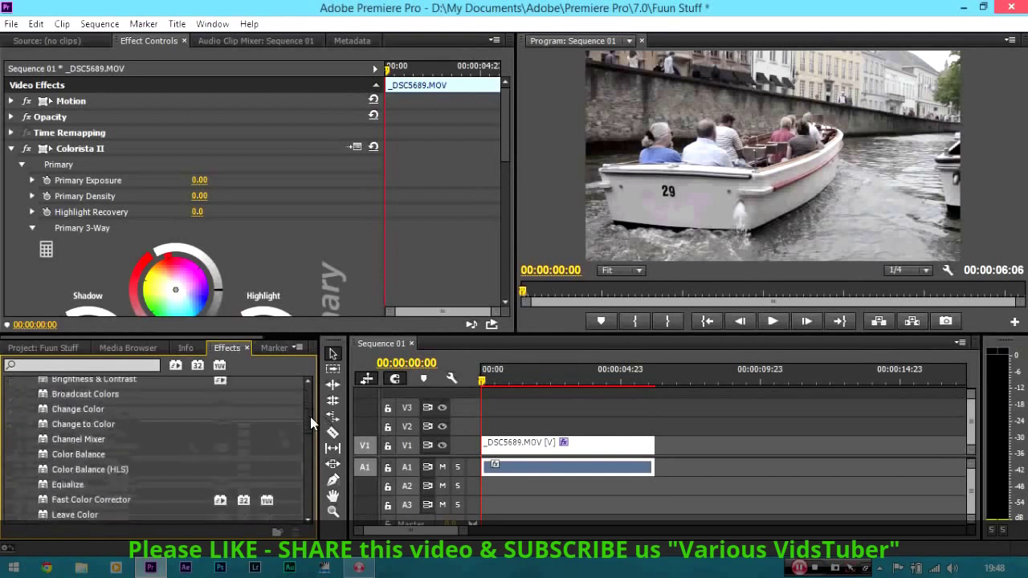
mouse_move(126, 449)
mouse_down()
mouse_move(245, 411)
mouse_move(166, 453)
mouse_up()
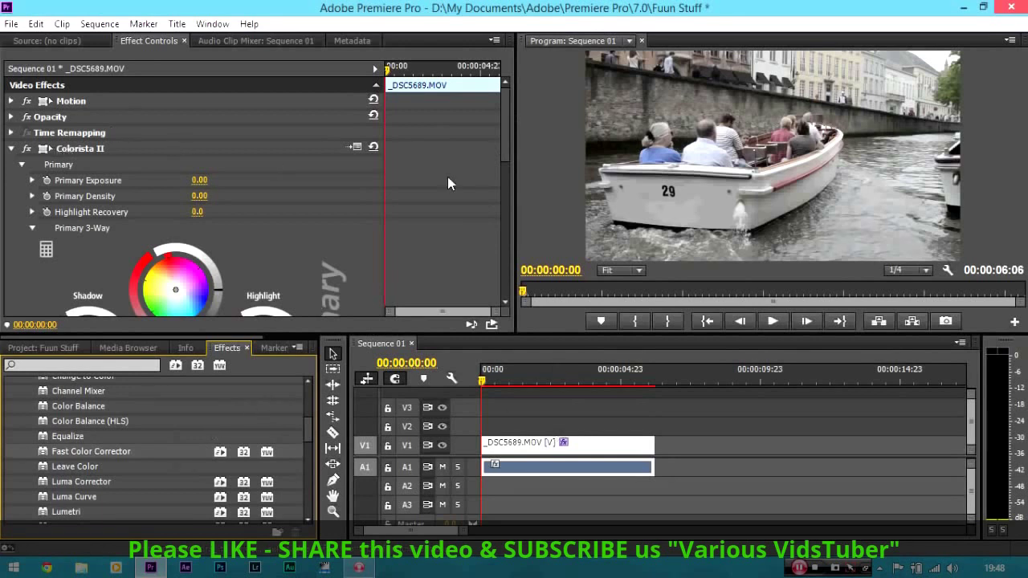
mouse_move(509, 141)
mouse_down()
mouse_move(511, 240)
mouse_move(513, 149)
mouse_move(511, 166)
mouse_up()
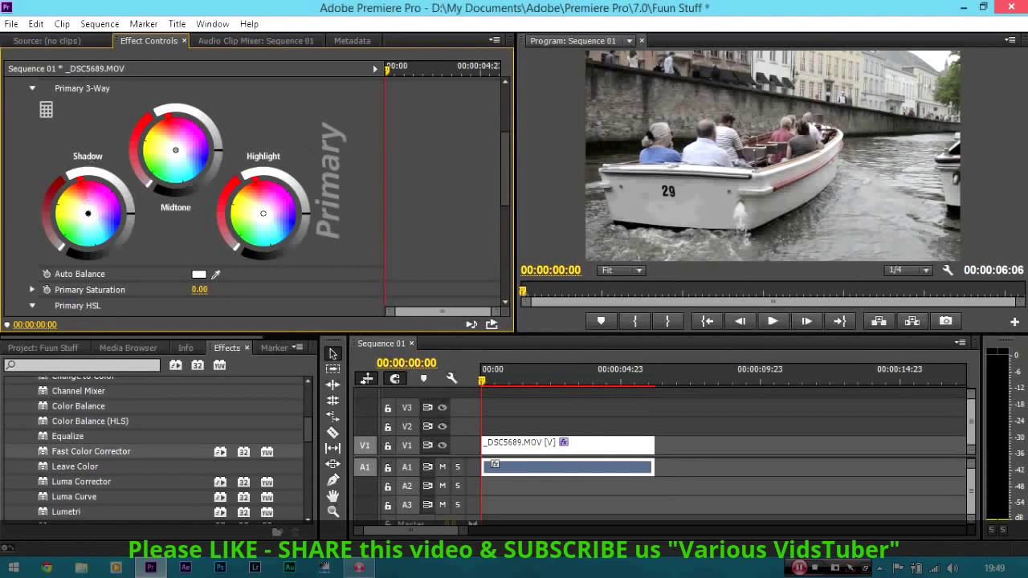
Tint Colorista II's shadow wheel toward blue and warm the midtones toward orange.
drag(87, 213, 101, 223)
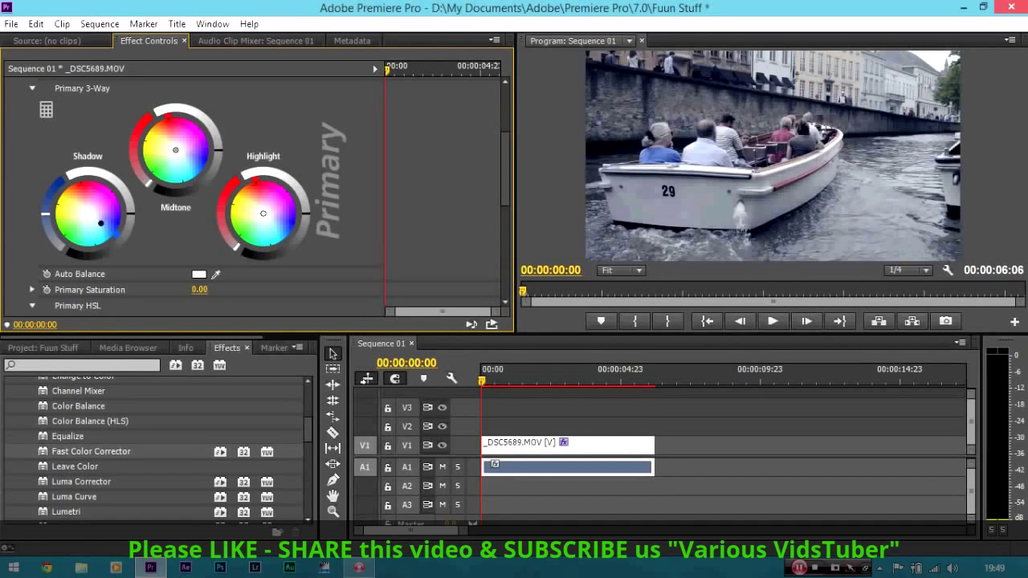
drag(175, 150, 163, 135)
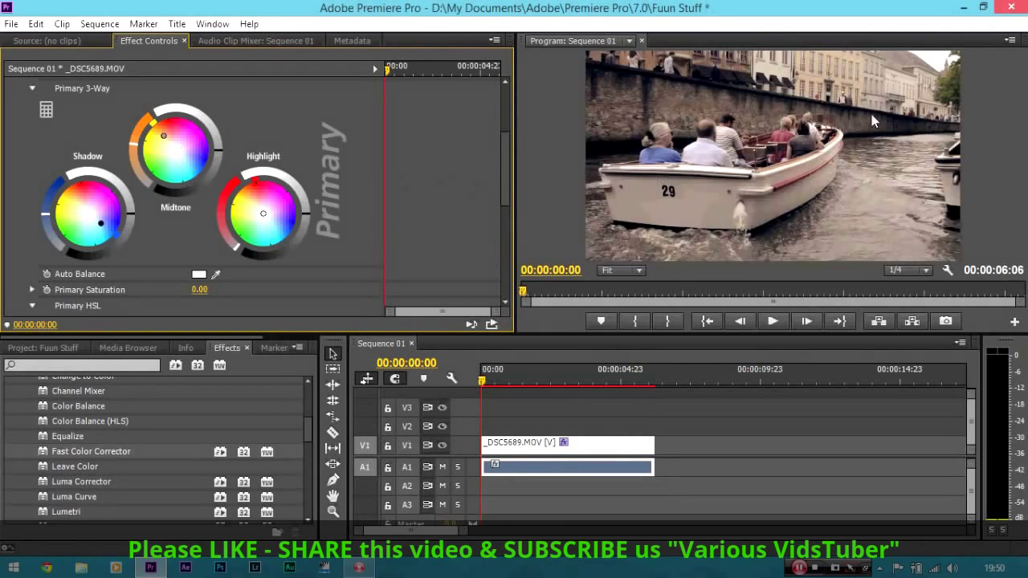
drag(504, 158, 505, 172)
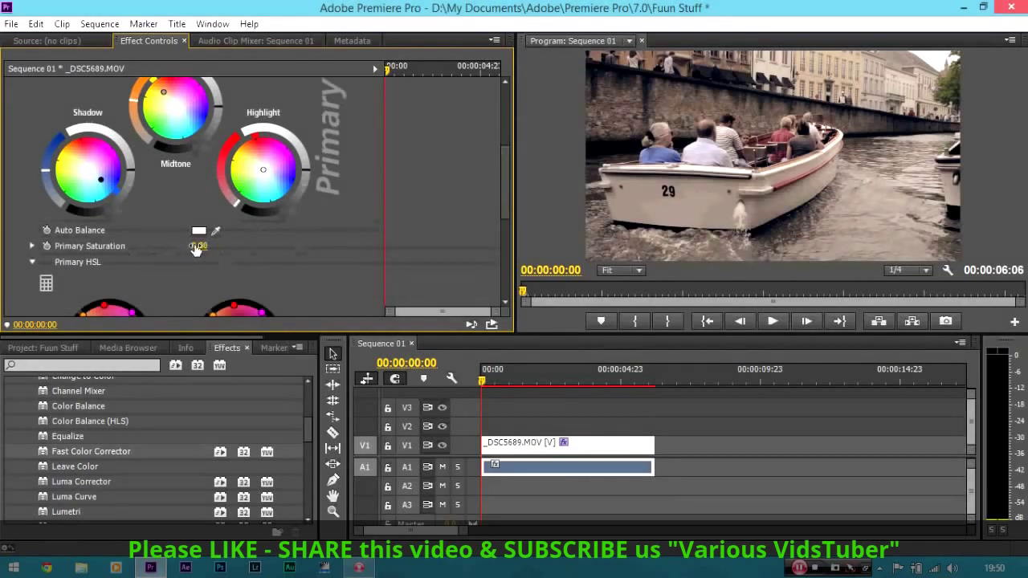
Raise Primary Saturation to 100 and deepen the midtones, undoing one shadow tweak.
mouse_move(199, 245)
mouse_down()
mouse_move(219, 245)
mouse_move(210, 246)
mouse_up()
scroll(503, 187, up, 2)
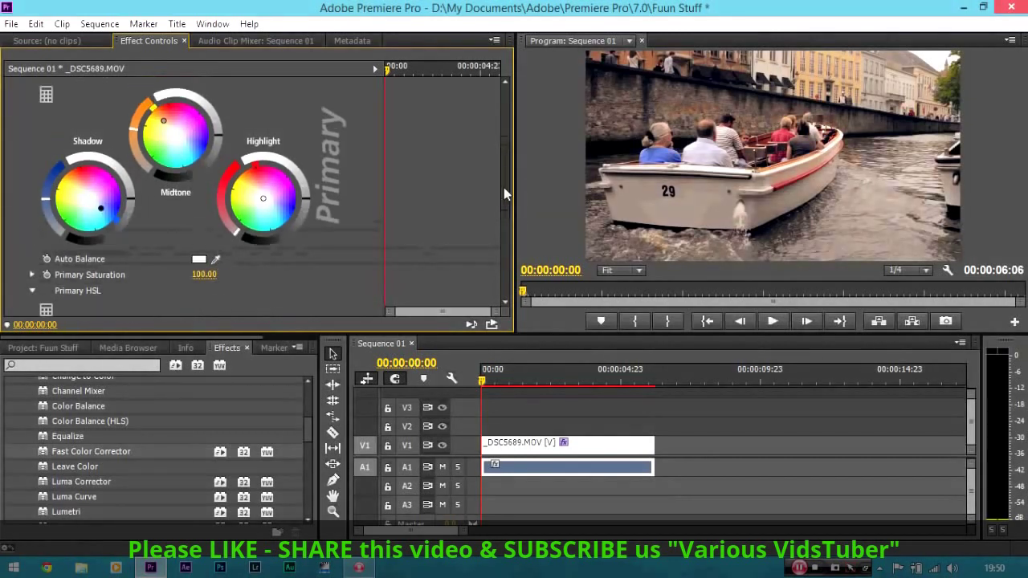
drag(503, 188, 503, 179)
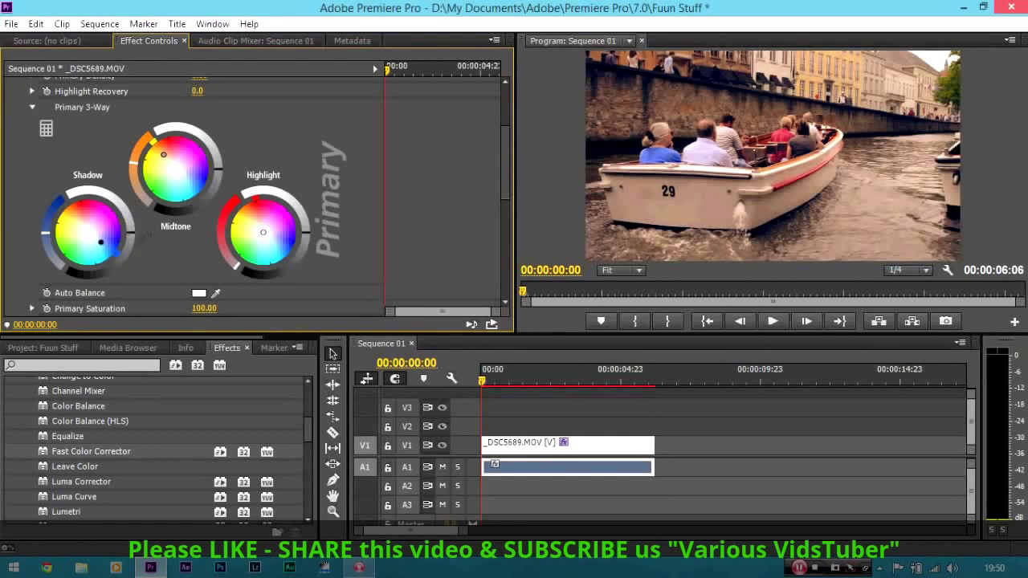
drag(128, 234, 130, 239)
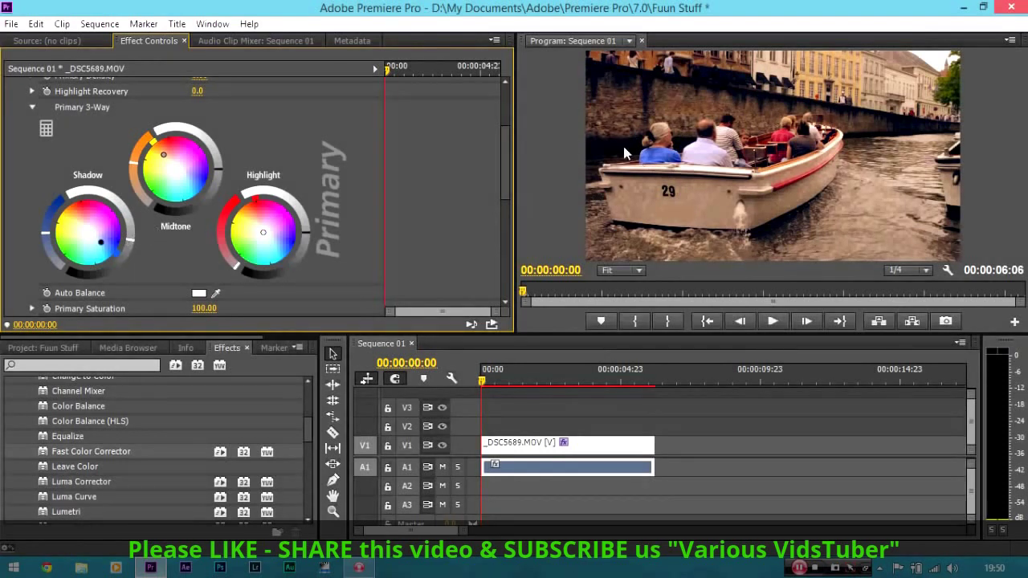
key(ctrl+z)
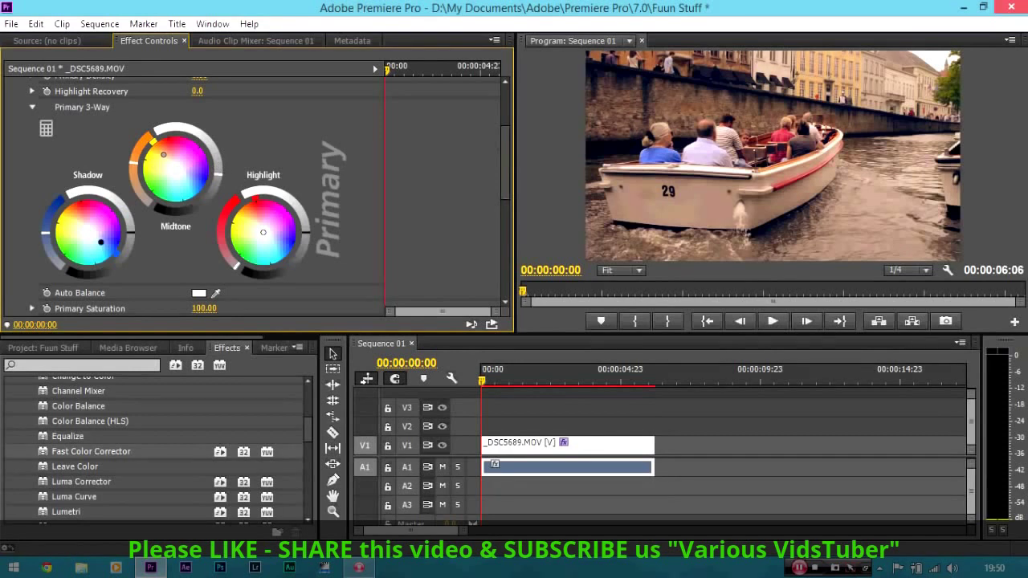
drag(217, 175, 216, 184)
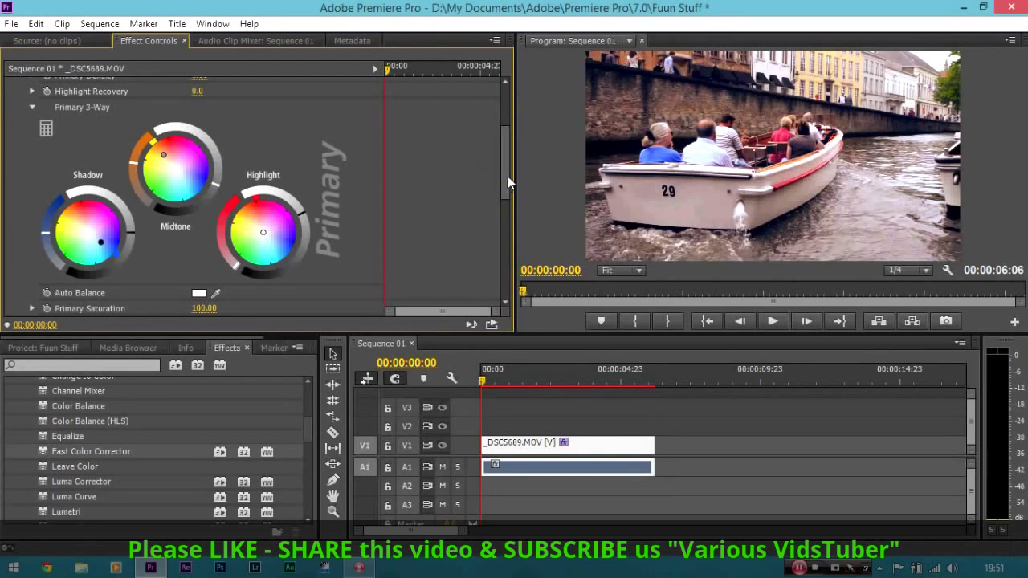
scroll(506, 141, up, 3)
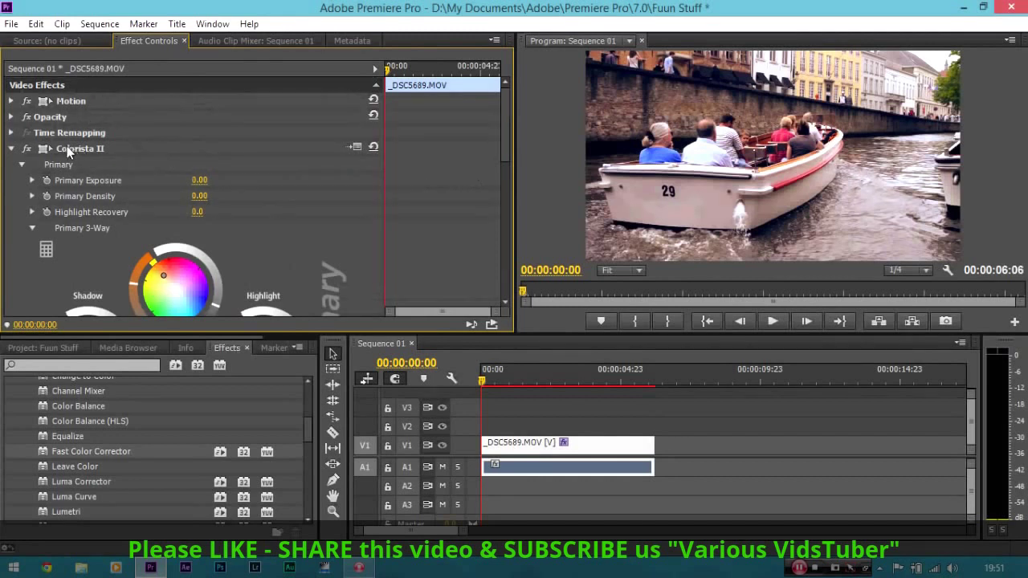
click(25, 149)
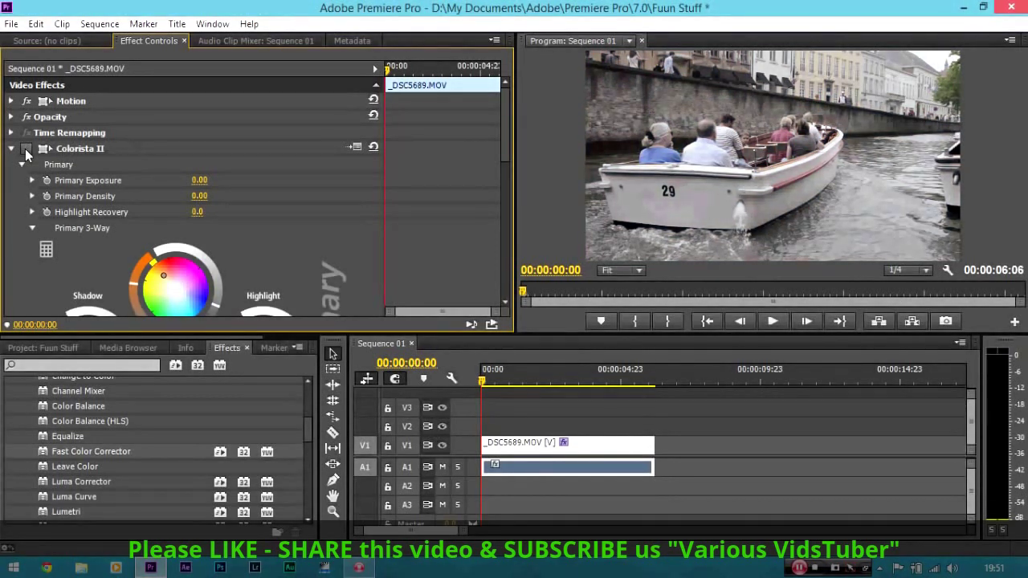
click(26, 149)
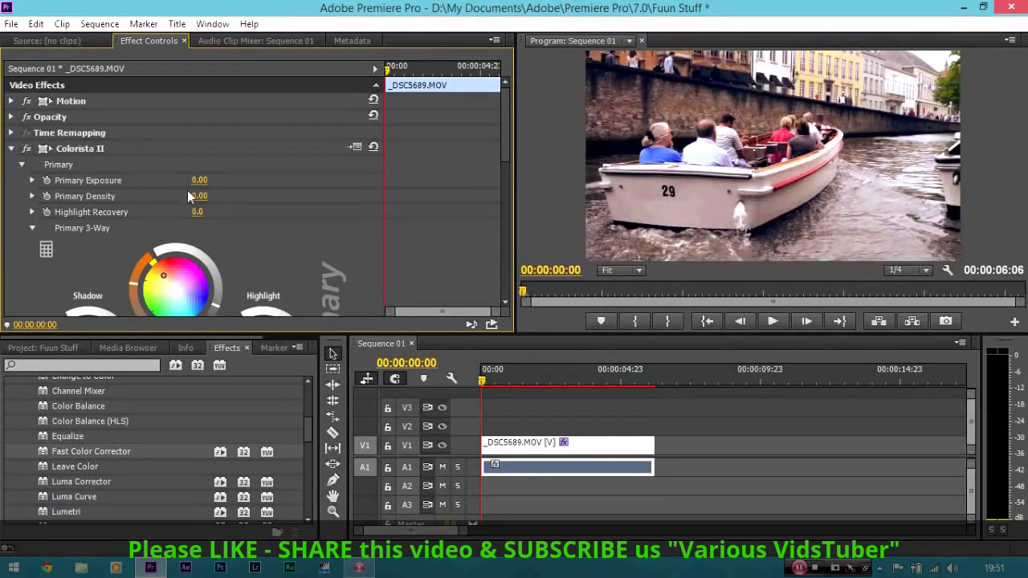
drag(511, 163, 511, 191)
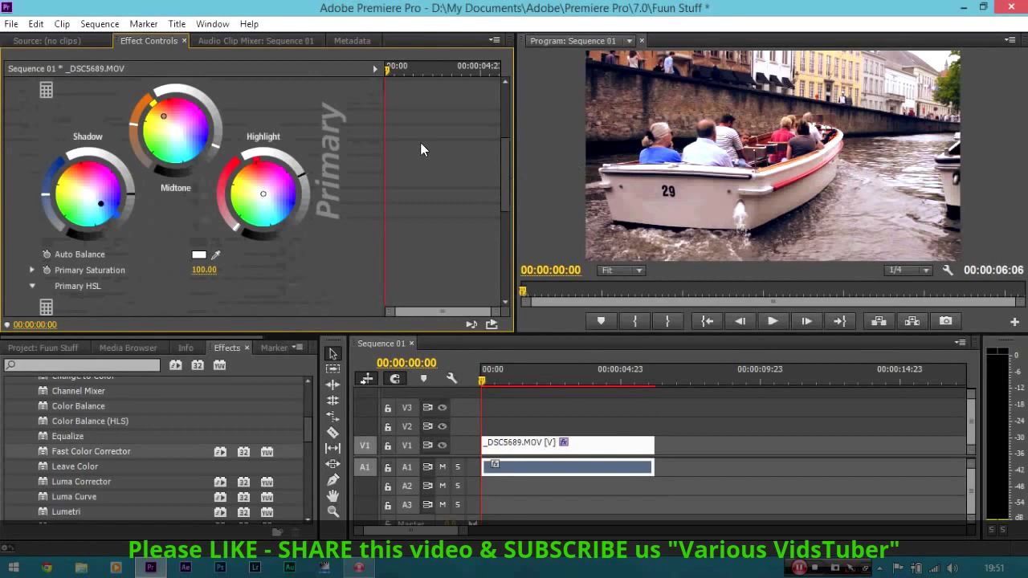
drag(506, 165, 504, 100)
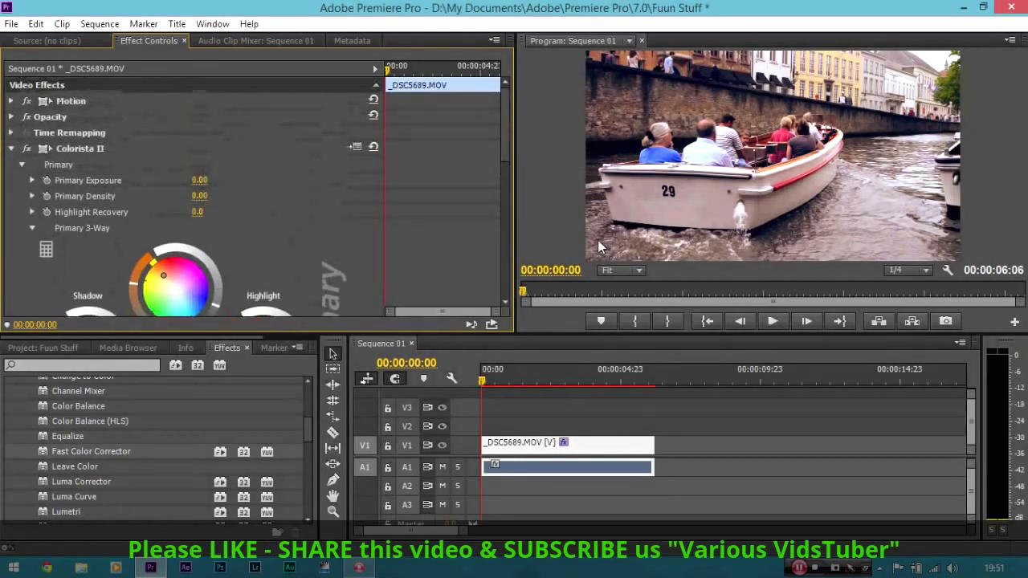
Zoom the Program monitor to 150% and pan to the wall above the woman.
click(633, 273)
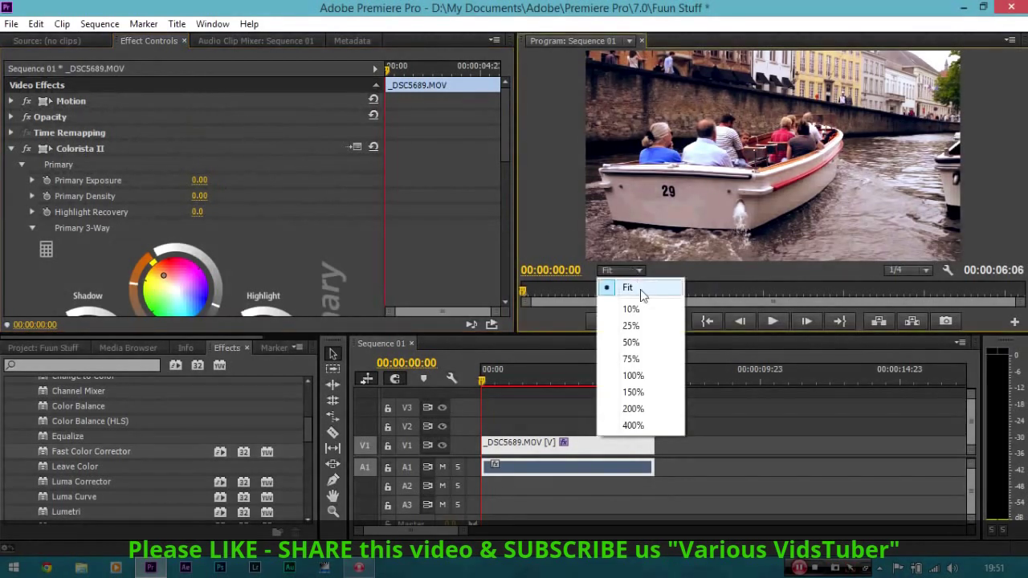
click(634, 393)
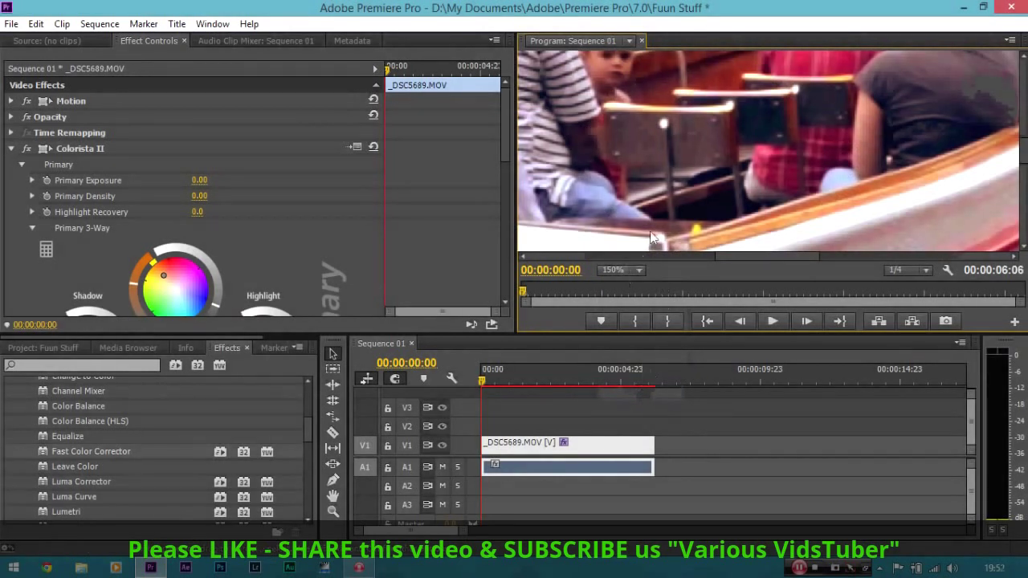
key(h)
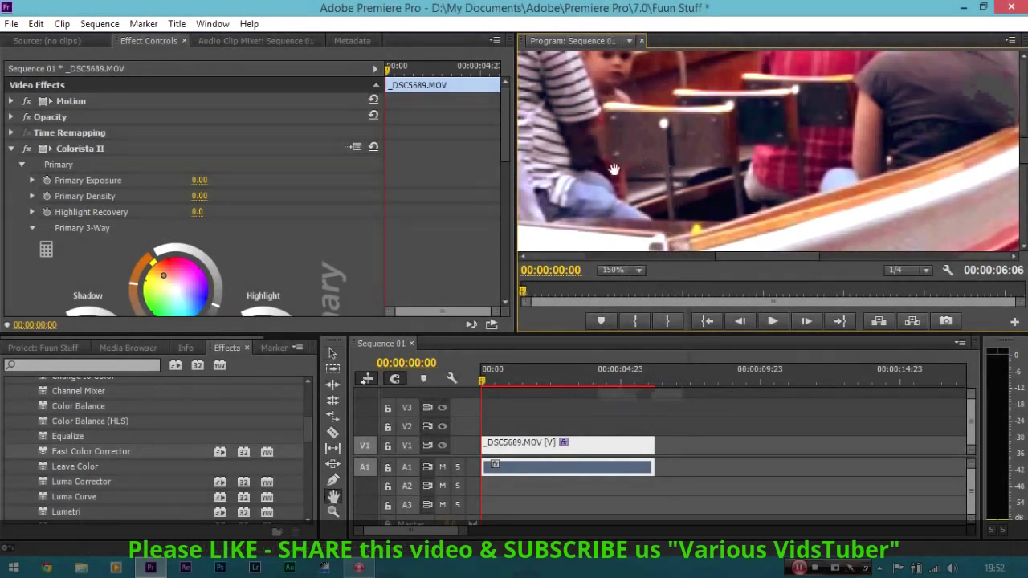
drag(613, 170, 698, 193)
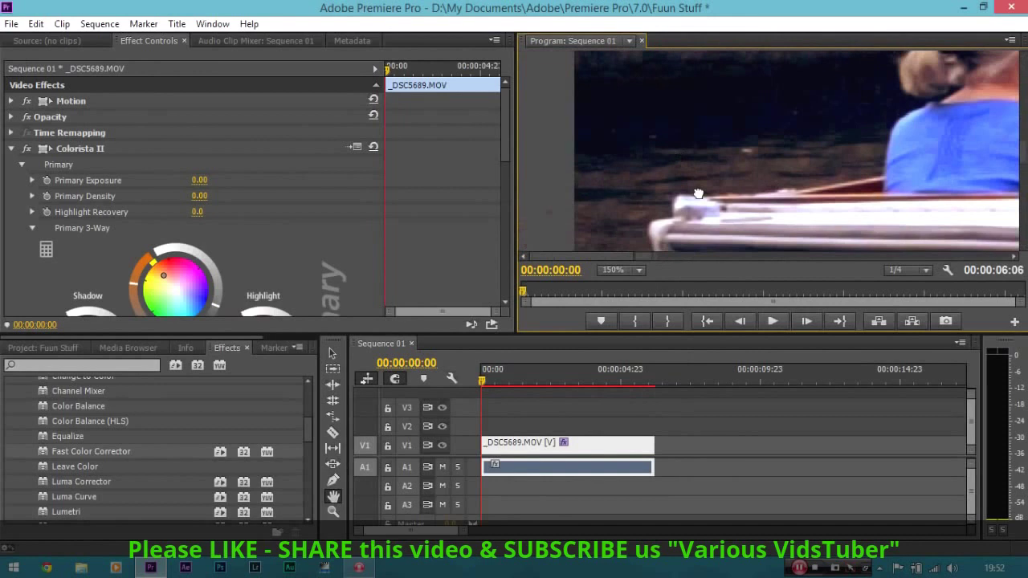
drag(684, 102, 718, 138)
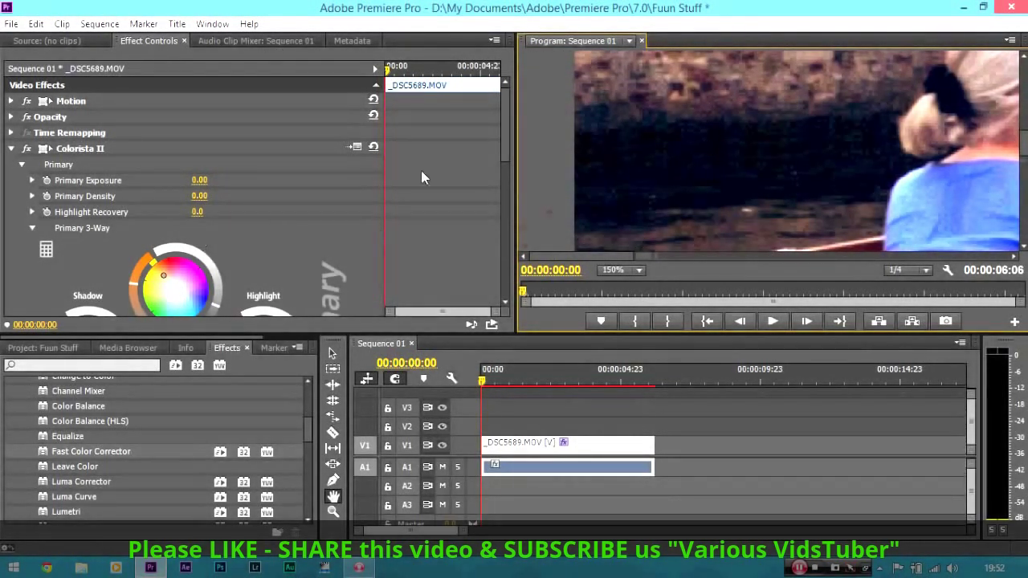
mouse_move(503, 131)
mouse_down()
mouse_move(504, 163)
mouse_move(501, 134)
mouse_up()
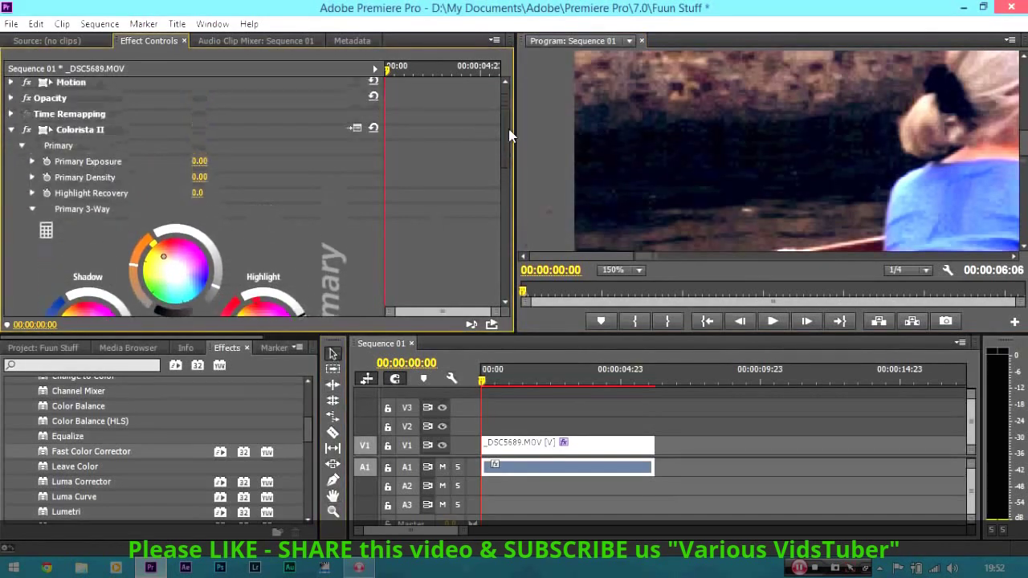
Toggle Colorista II for comparison, lift the shadows slightly, then switch it off.
click(26, 130)
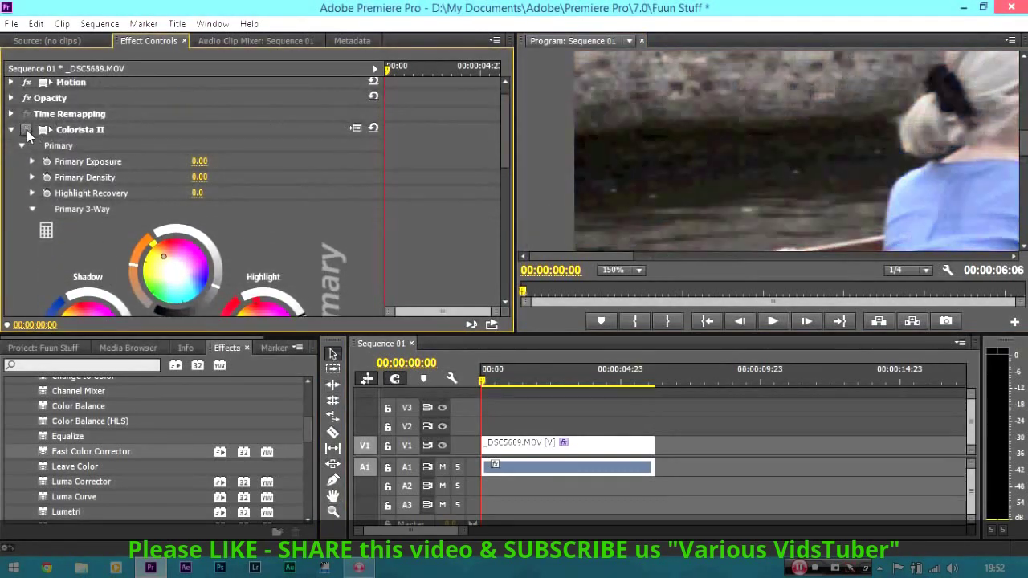
click(26, 131)
click(26, 130)
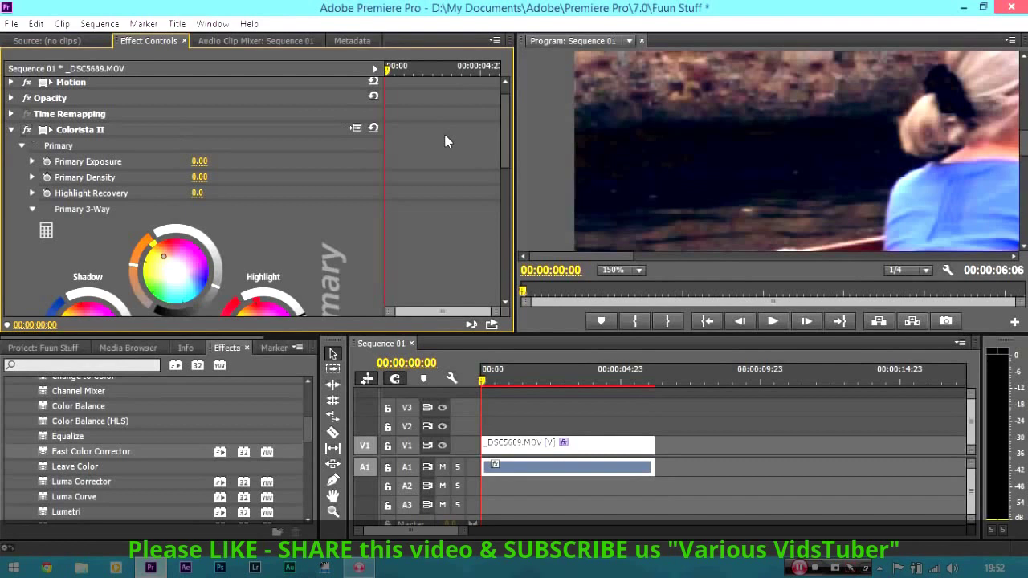
drag(505, 129, 504, 157)
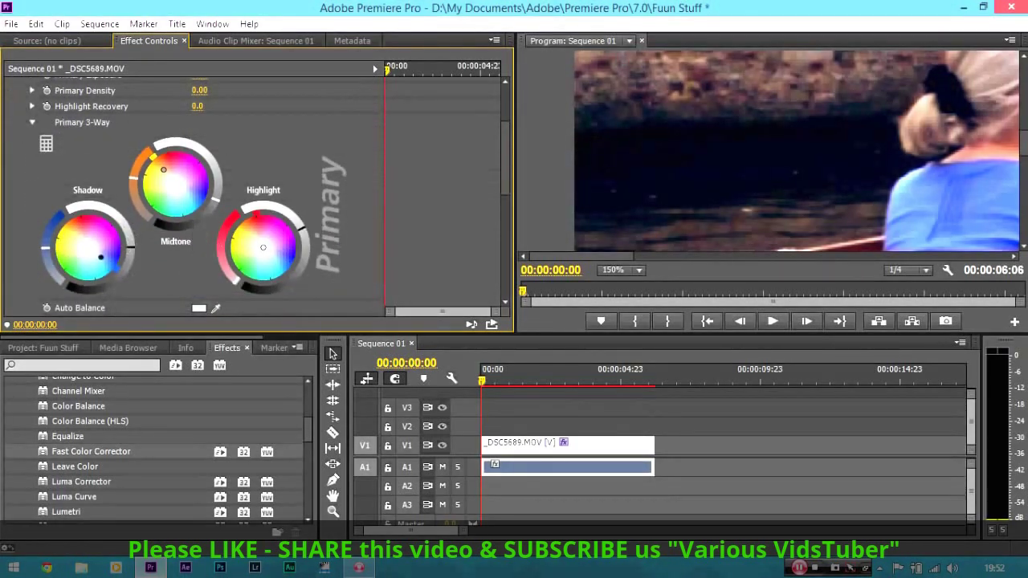
drag(130, 244, 130, 245)
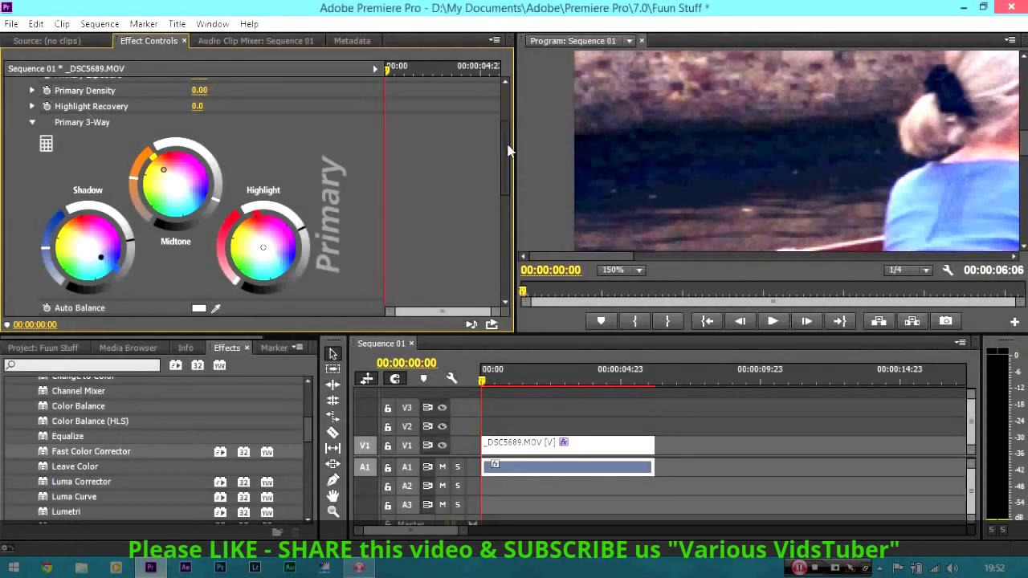
scroll(185, 159, up, 3)
click(26, 149)
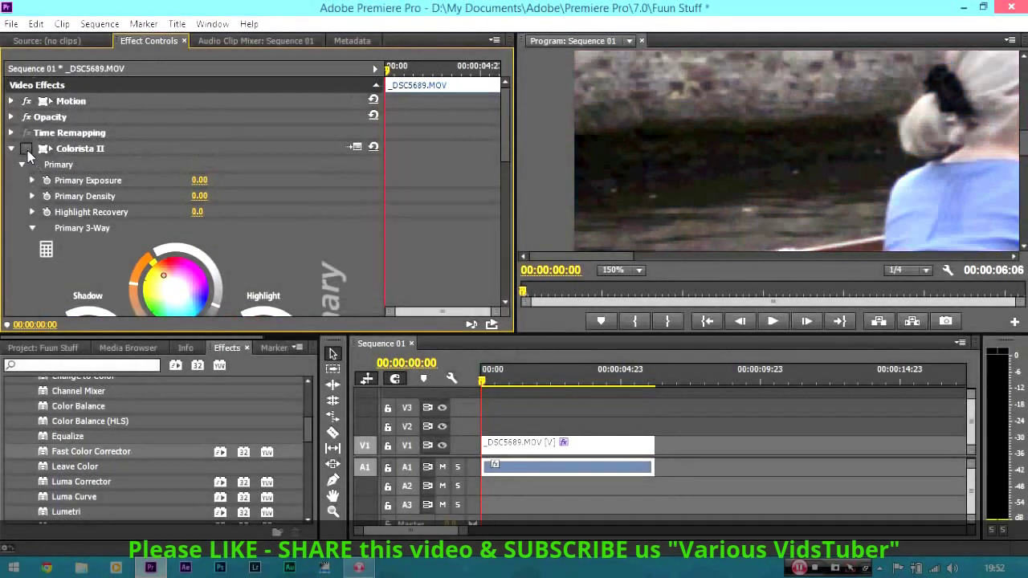
click(27, 148)
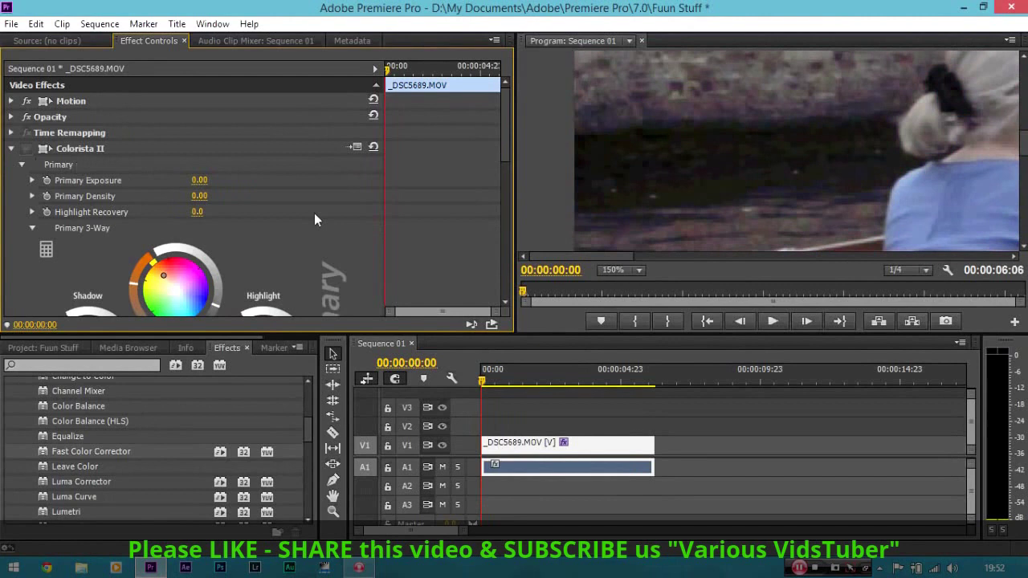
Set the Program monitor zoom to Fit and re-enable the Colorista II effect.
click(634, 270)
click(639, 288)
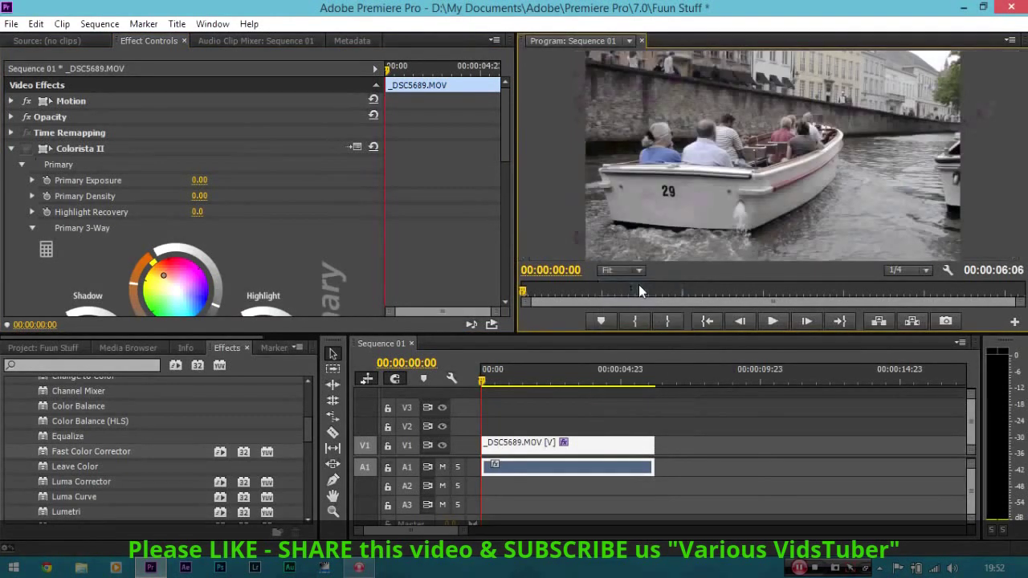
click(26, 149)
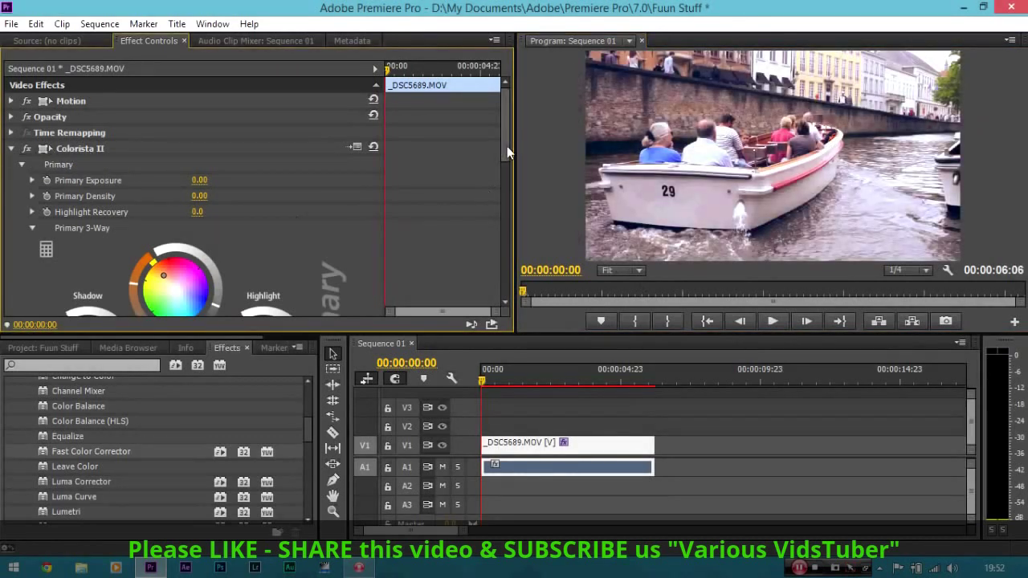
drag(506, 146, 505, 164)
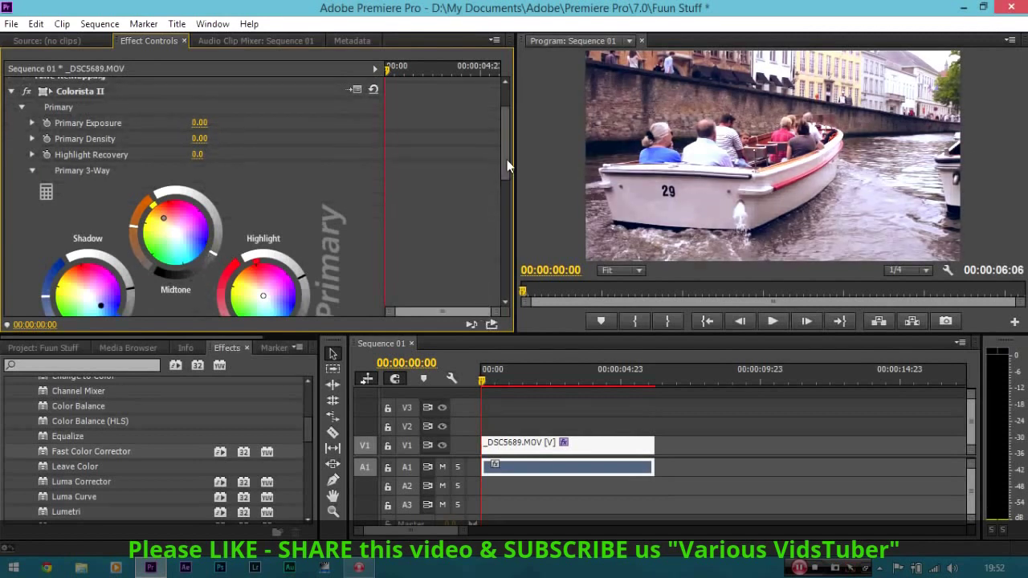
drag(507, 164, 499, 272)
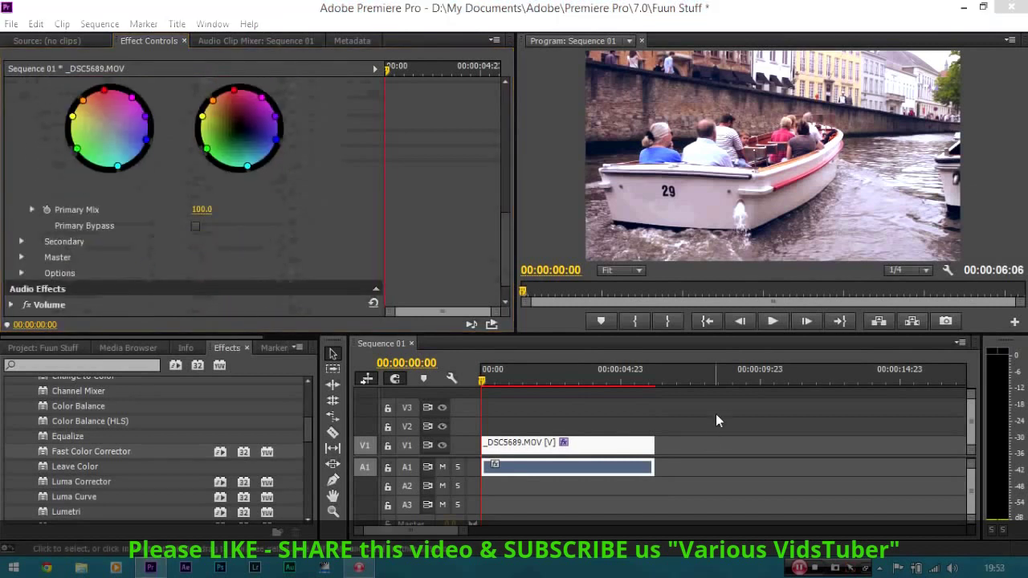
Focus Effect Controls, then the Timeline panel, and open the File menu.
click(465, 201)
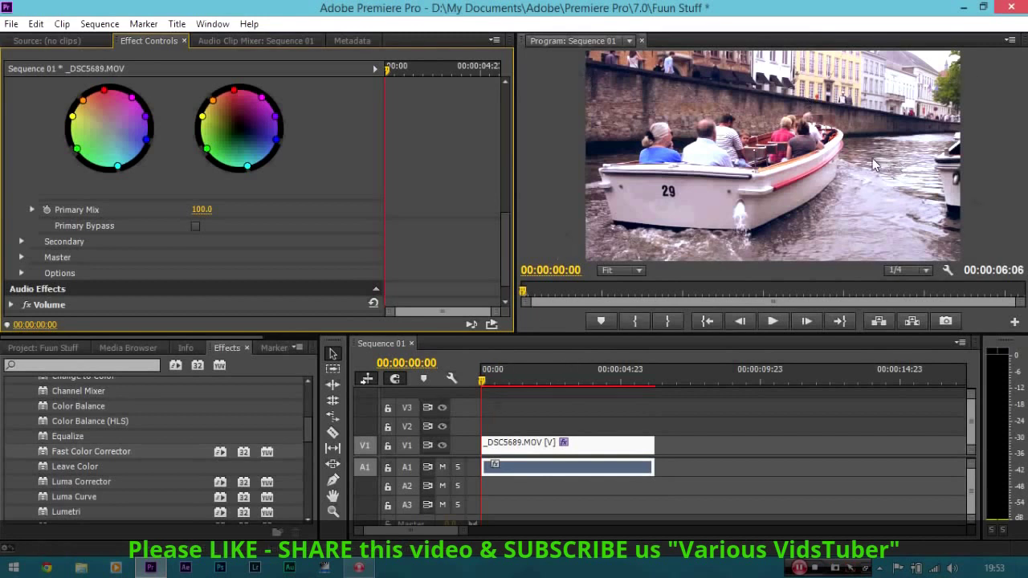
click(599, 460)
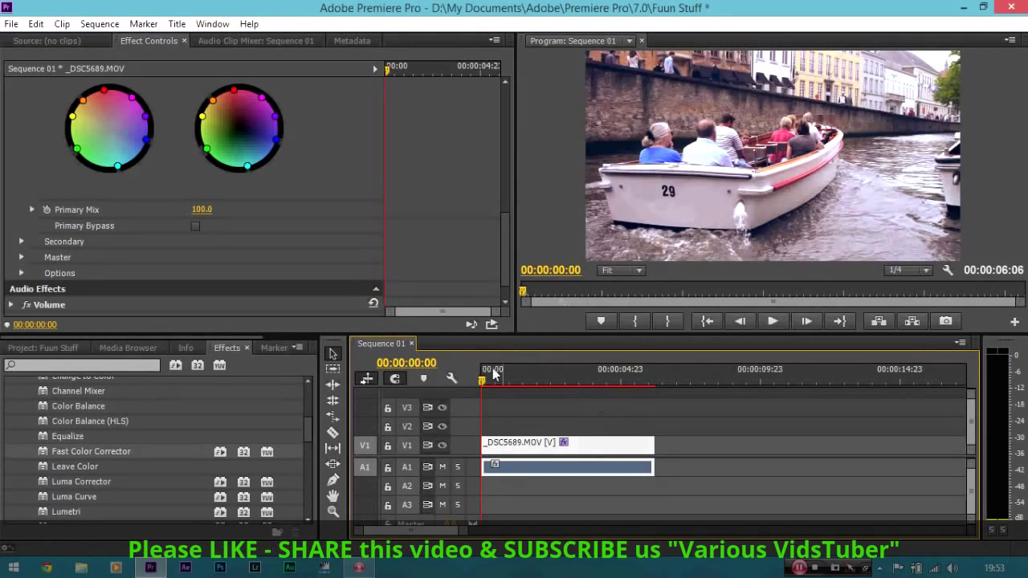
click(11, 24)
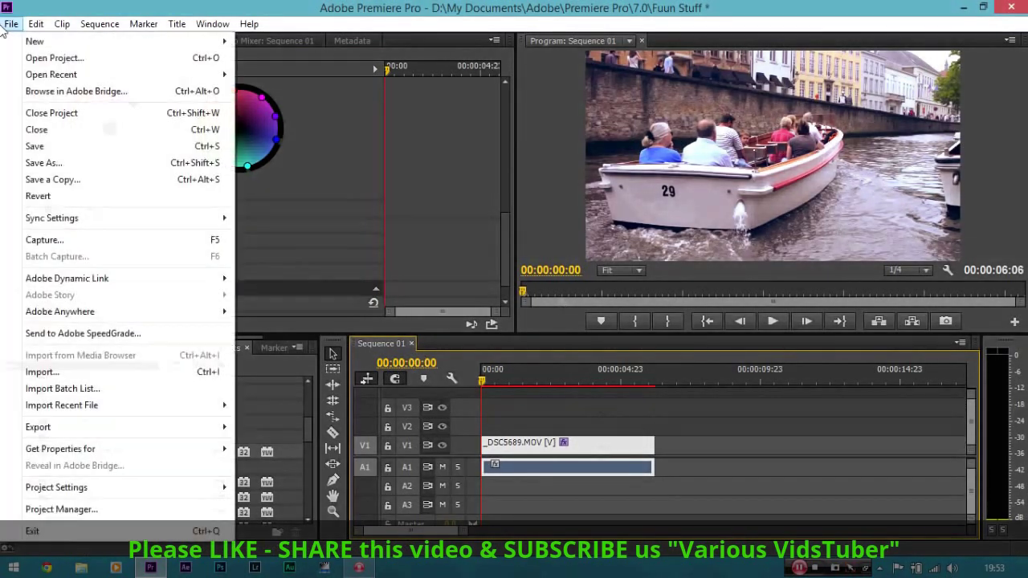
mouse_move(34, 41)
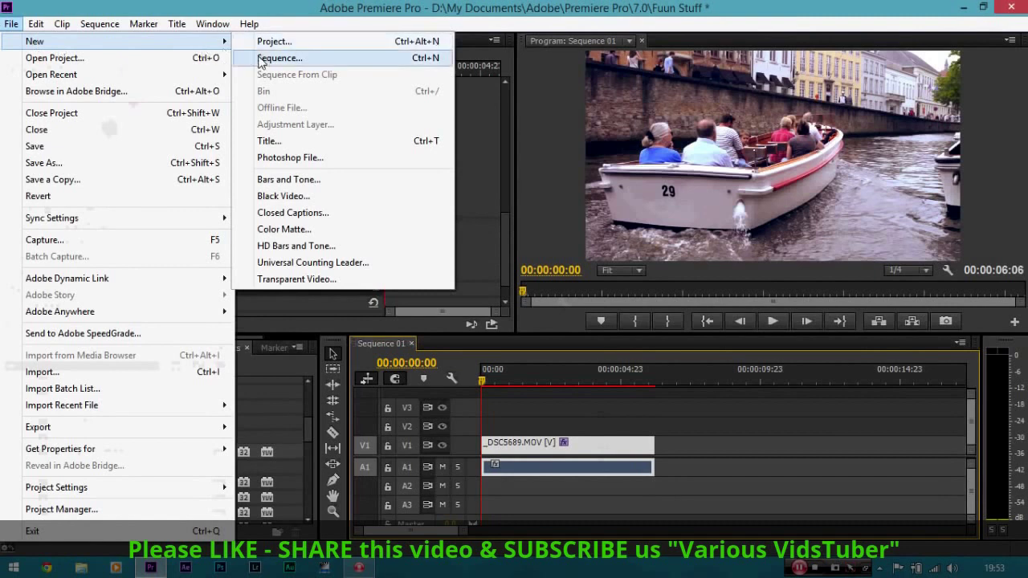
Make a new DSLR 1080p24 sequence with its frame height changed to 800.
click(265, 60)
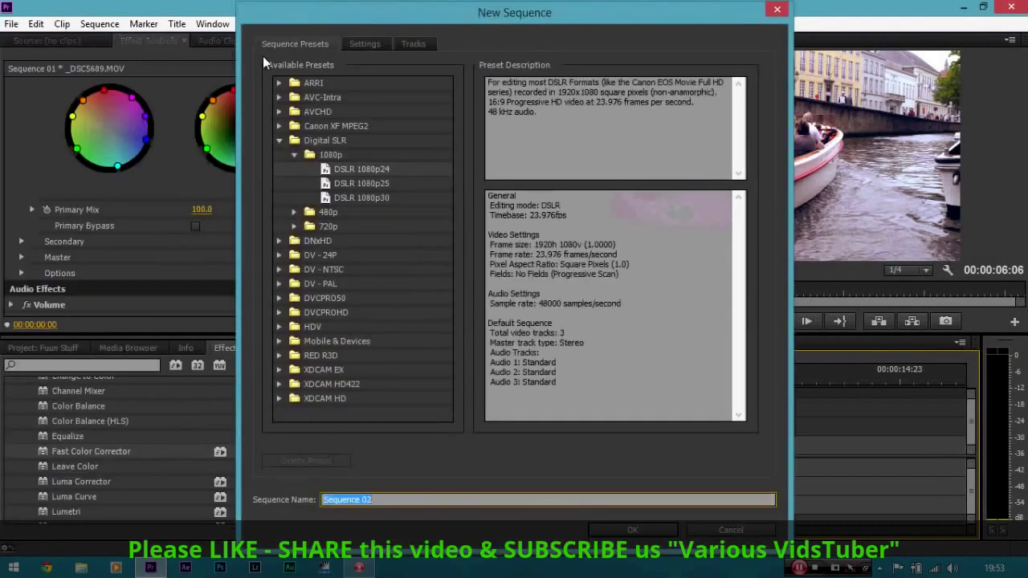
click(351, 168)
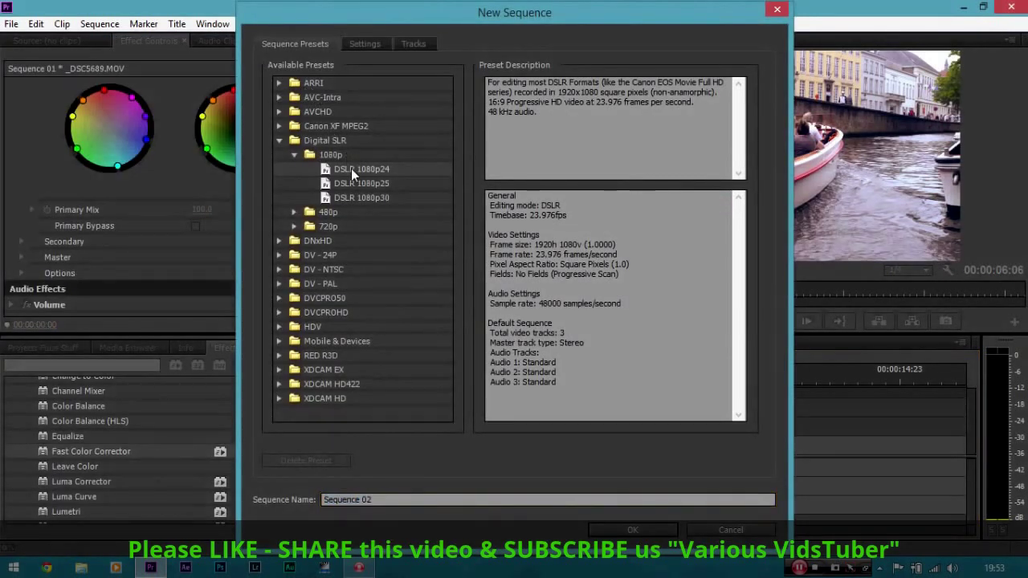
click(363, 44)
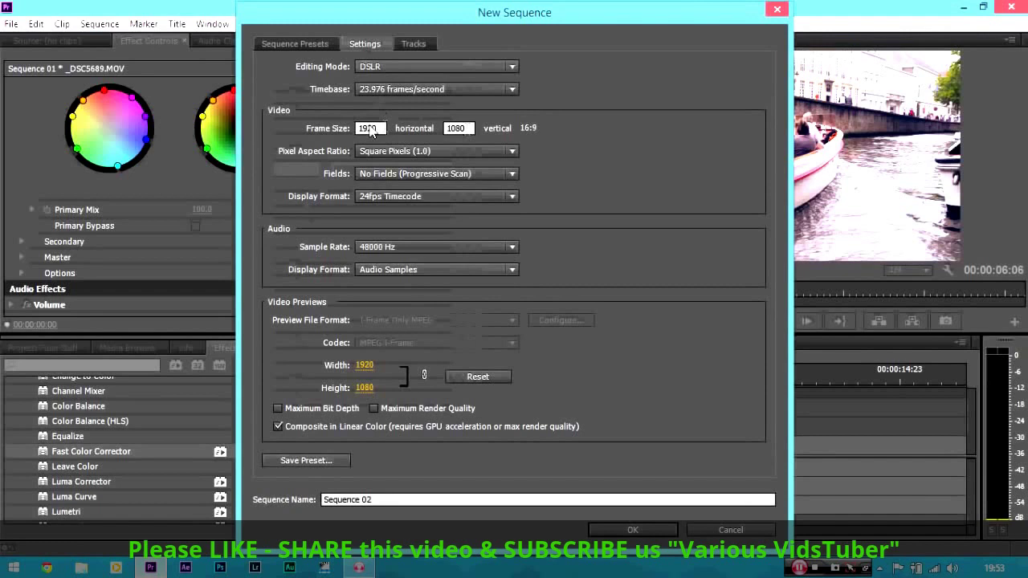
double_click(456, 128)
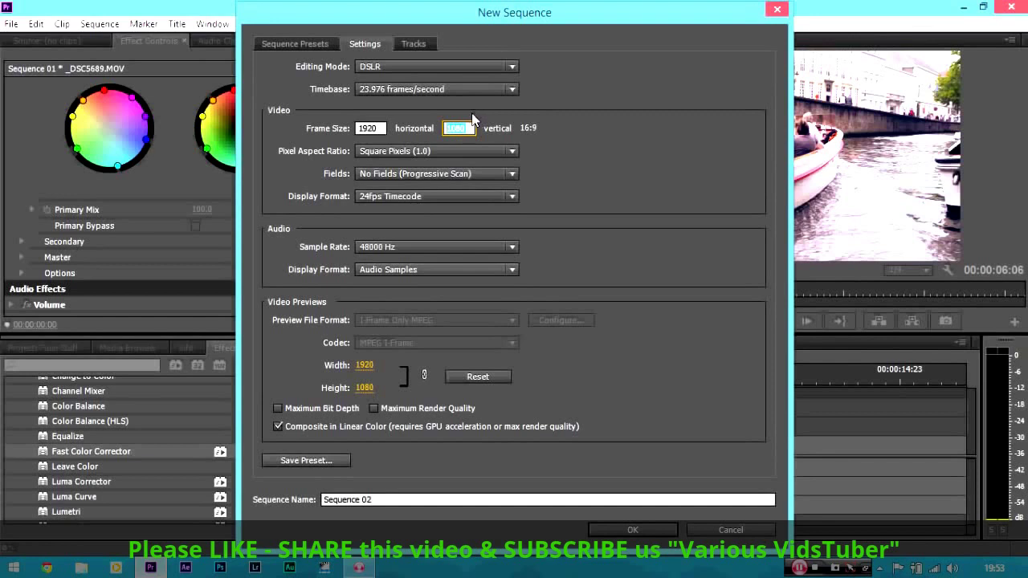
key(BackSpace)
text(800)
click(694, 135)
click(461, 129)
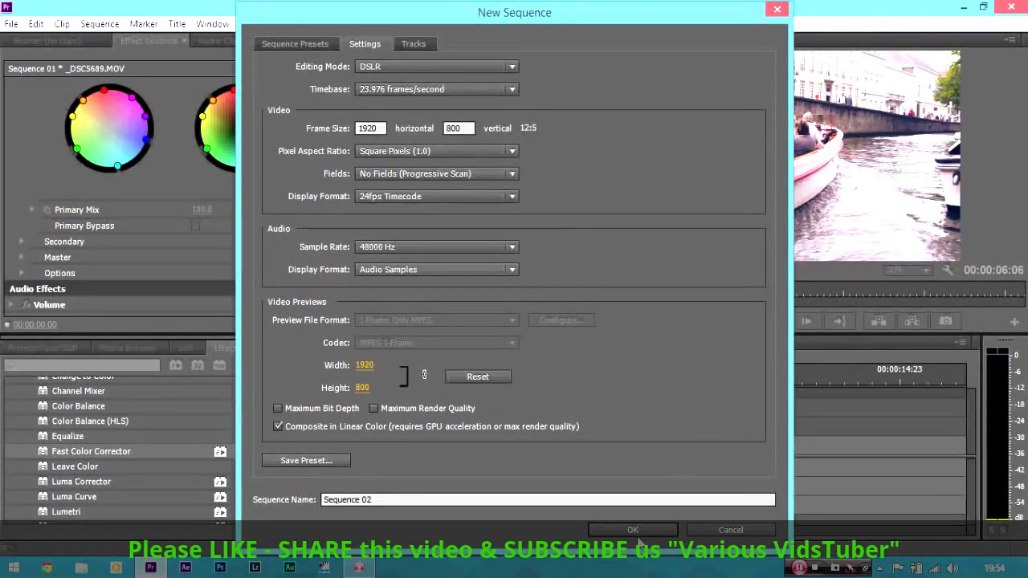
click(642, 533)
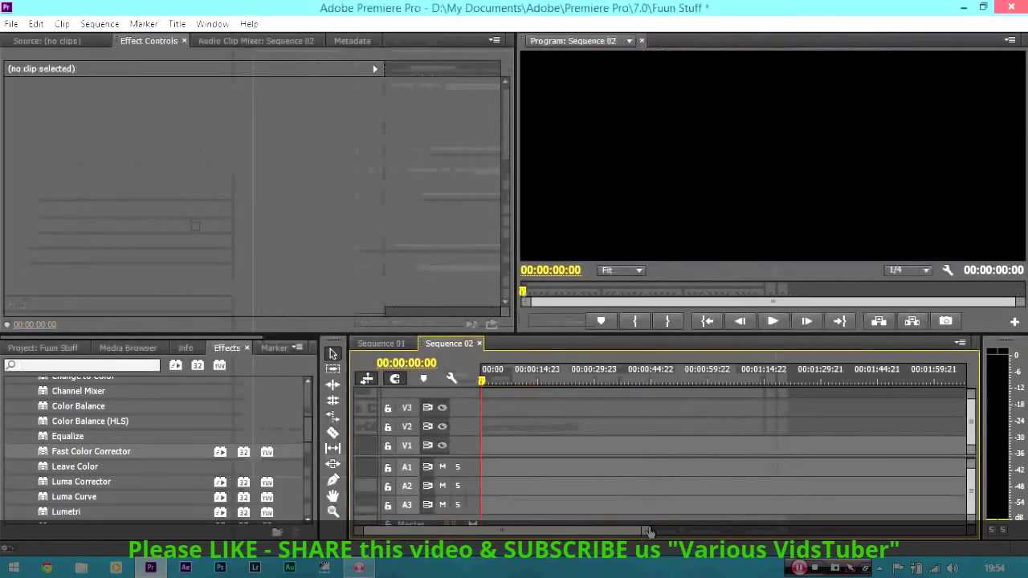
Copy the graded _DSC5689.MOV clip from Sequence 01.
click(399, 343)
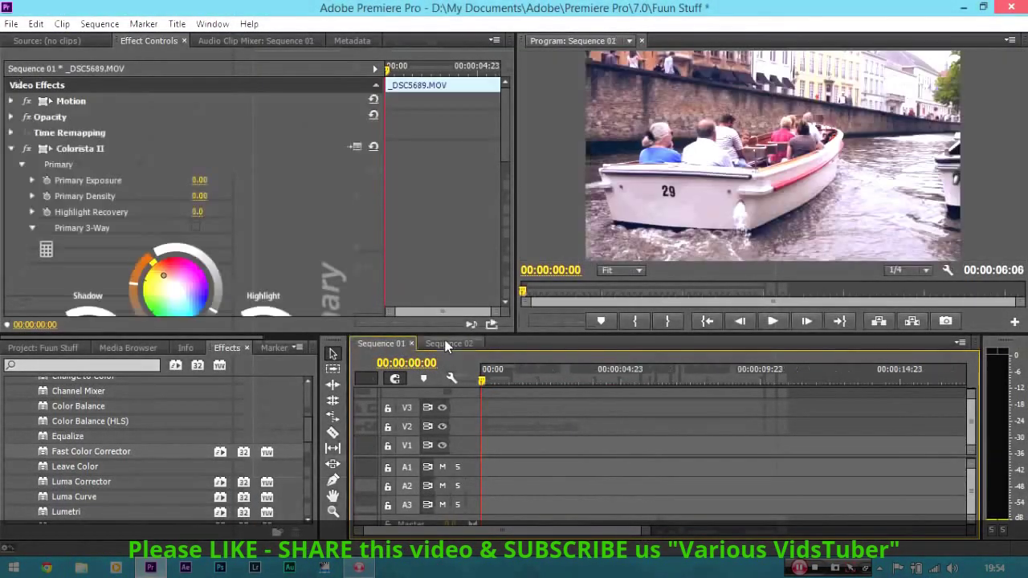
click(447, 344)
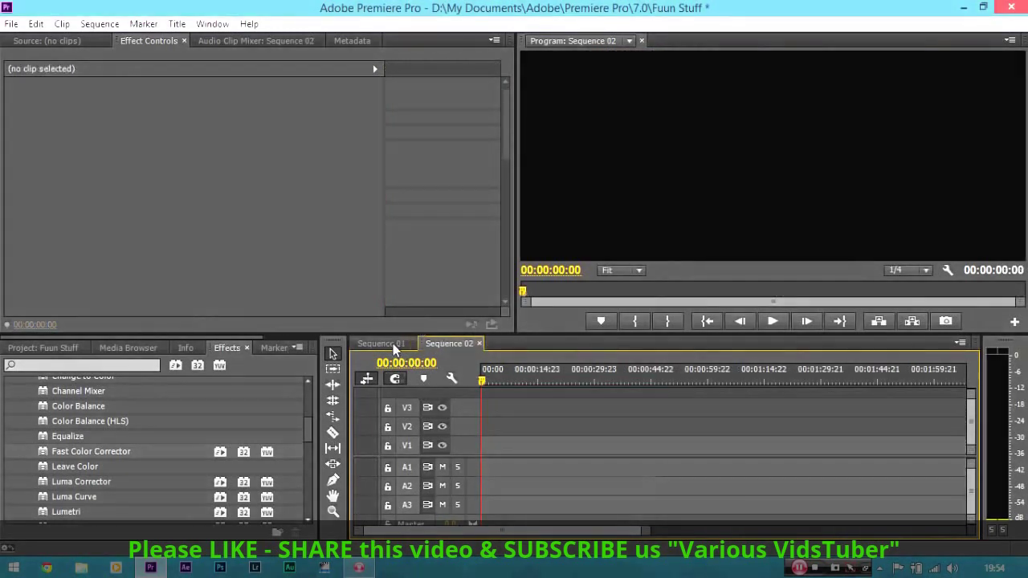
click(393, 344)
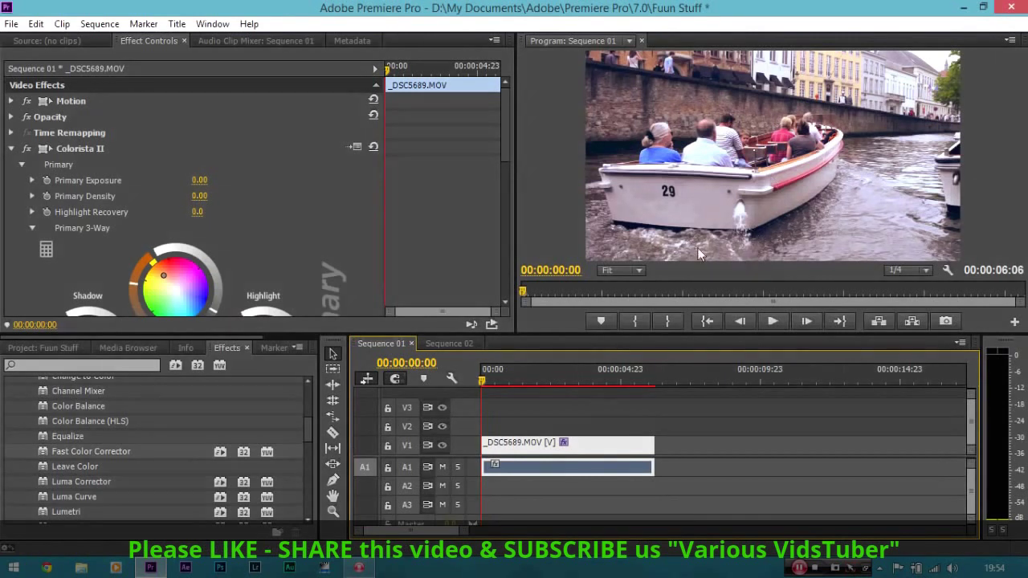
right_click(619, 448)
click(658, 39)
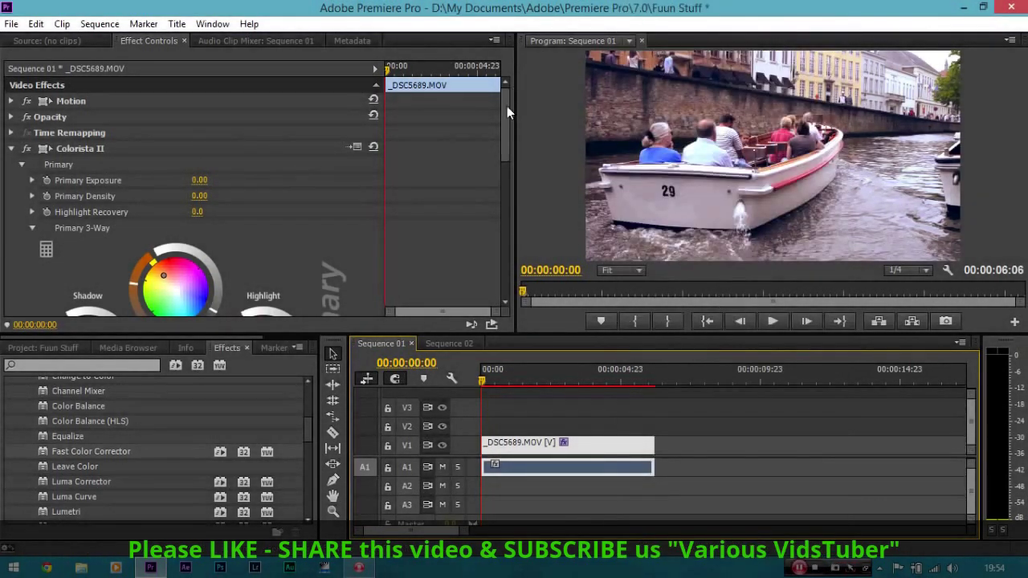
drag(507, 106, 498, 232)
drag(500, 174, 498, 86)
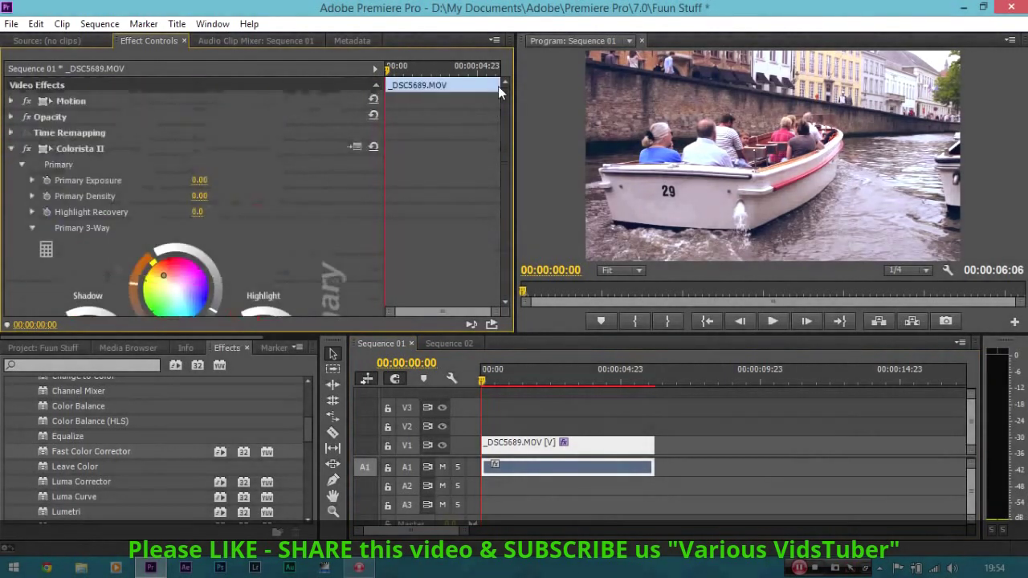
Paste the clip at the start of Sequence 02, zoom the timeline and play it.
click(468, 348)
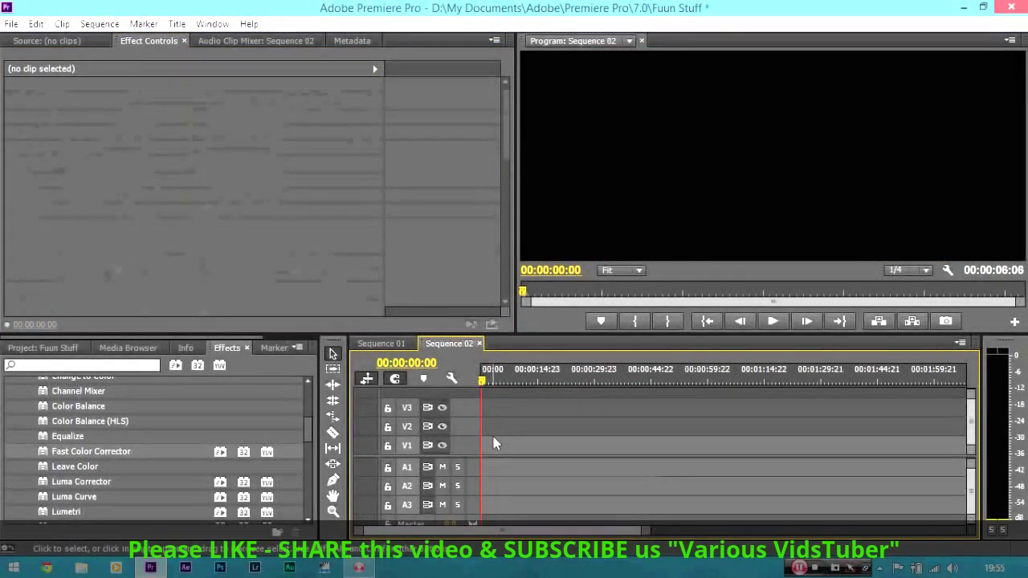
key(ctrl+v)
drag(504, 377, 483, 380)
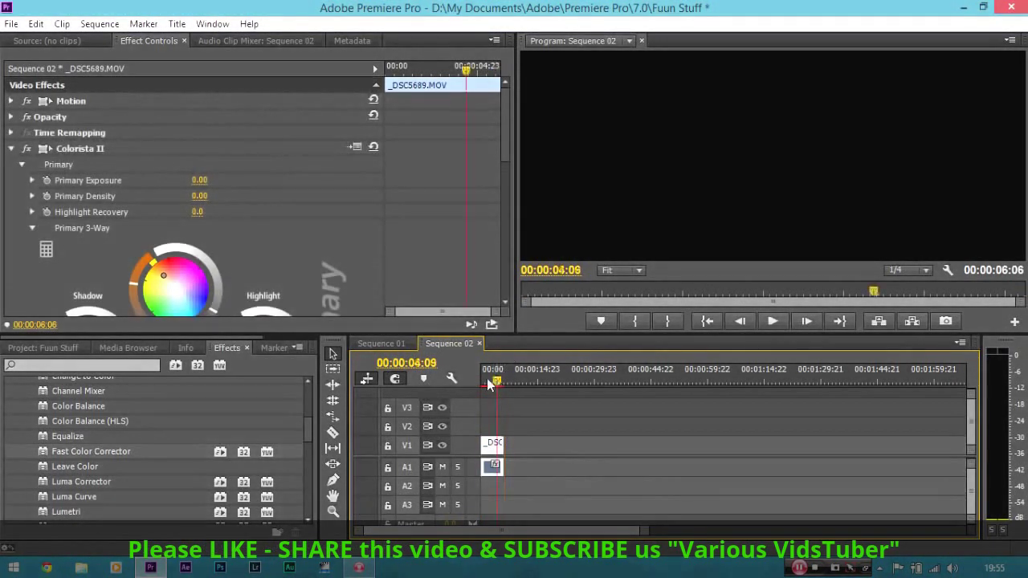
key(equal)
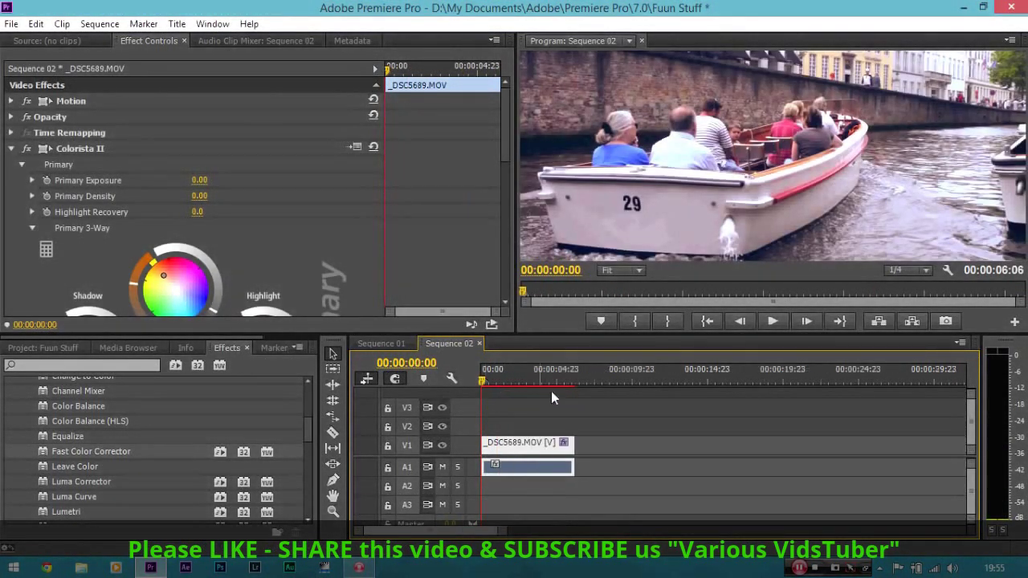
key(space)
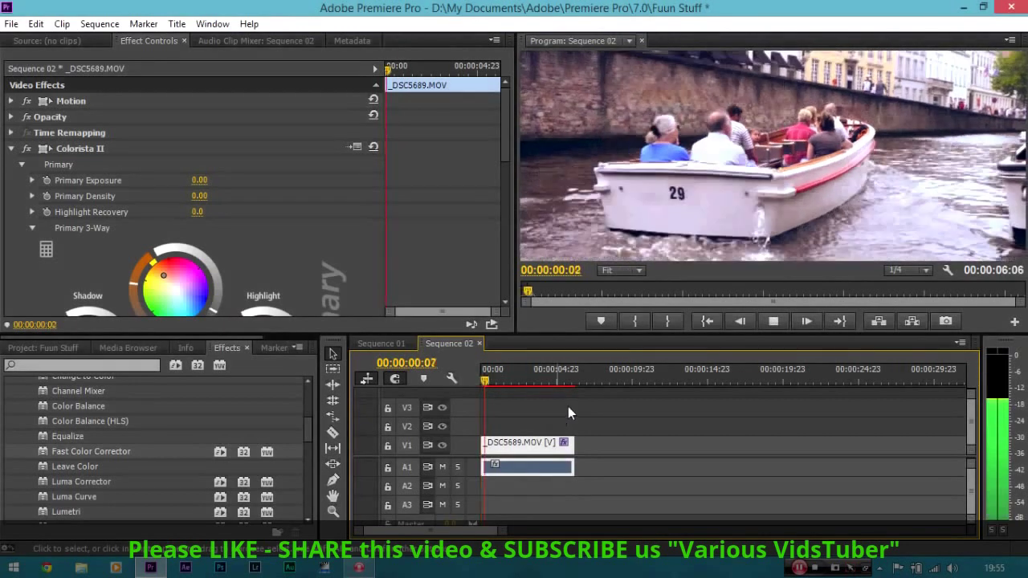
Set the clip's Motion Position to 960 by 513.
click(11, 101)
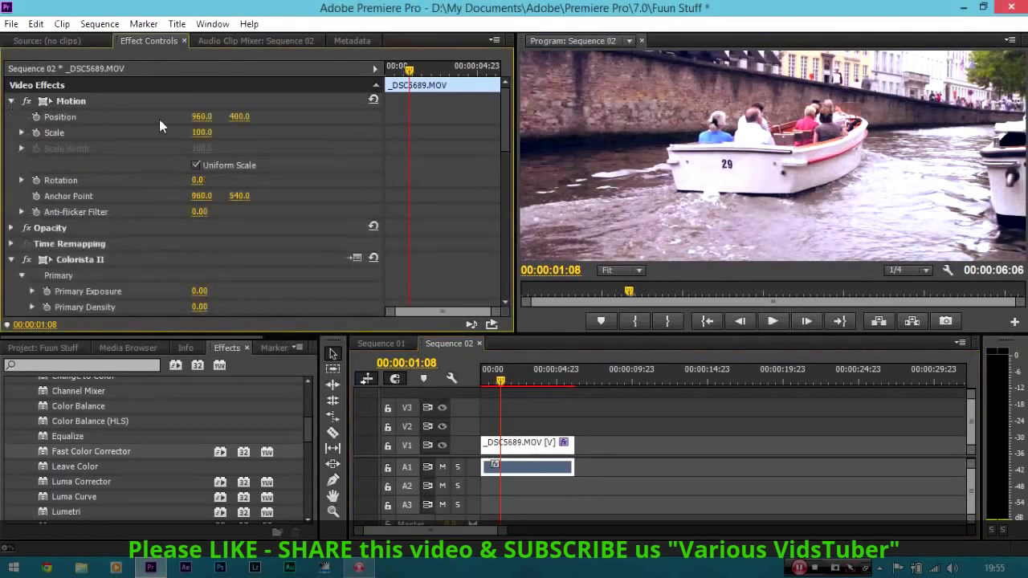
drag(239, 116, 302, 117)
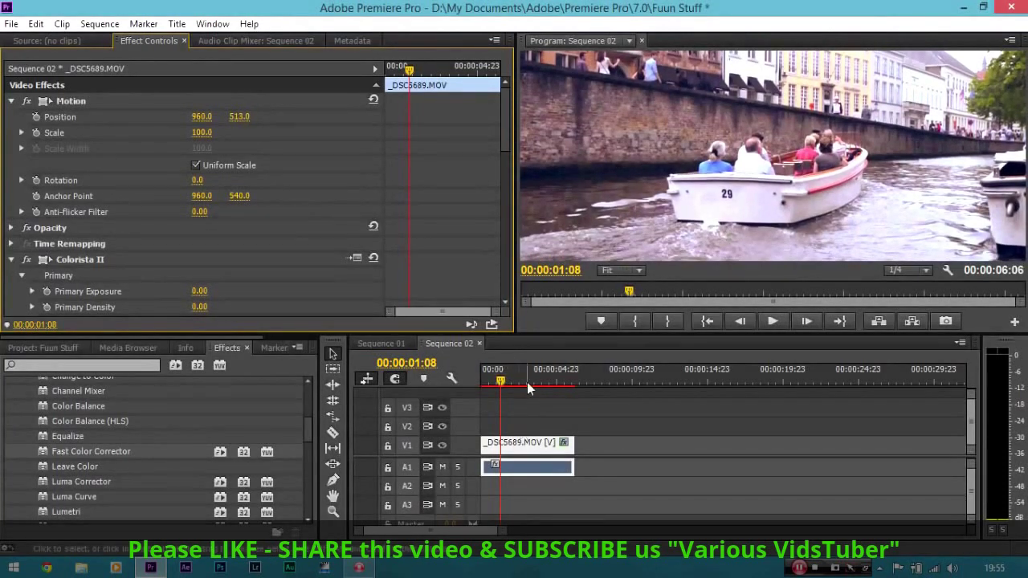
click(550, 447)
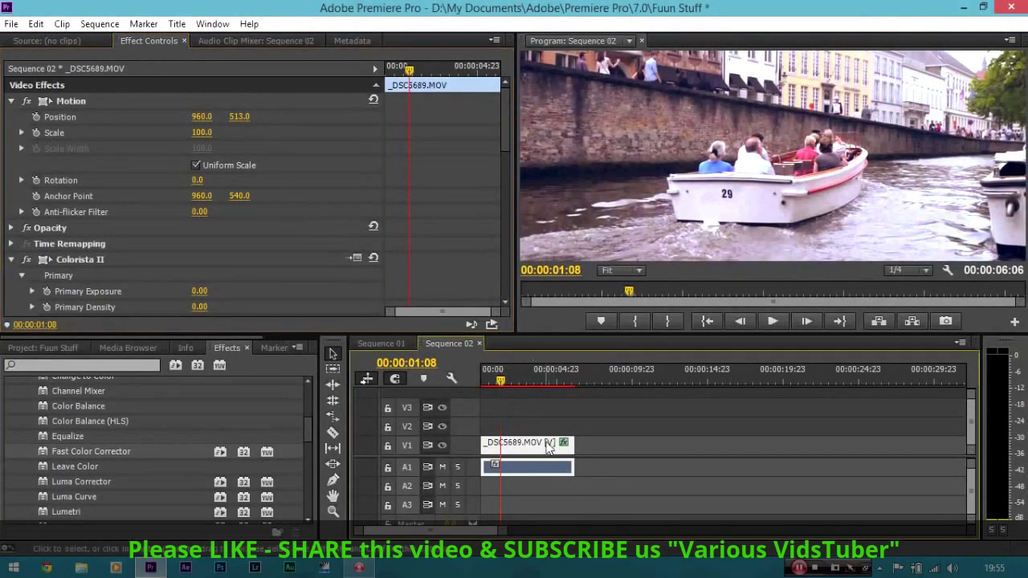
Zoom the Program monitor to 150% and pan to the boat's number 29.
click(637, 269)
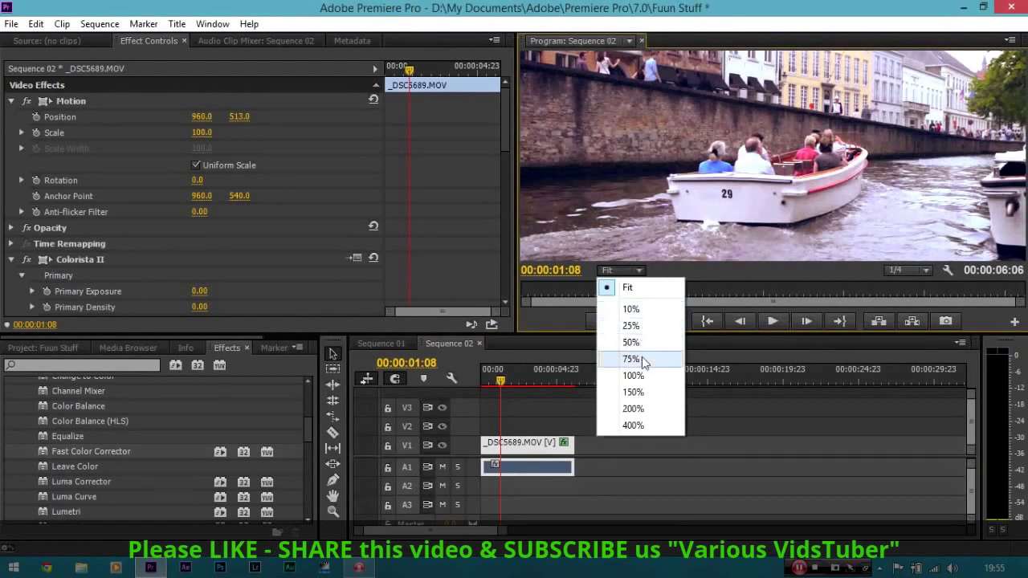
click(641, 391)
key(h)
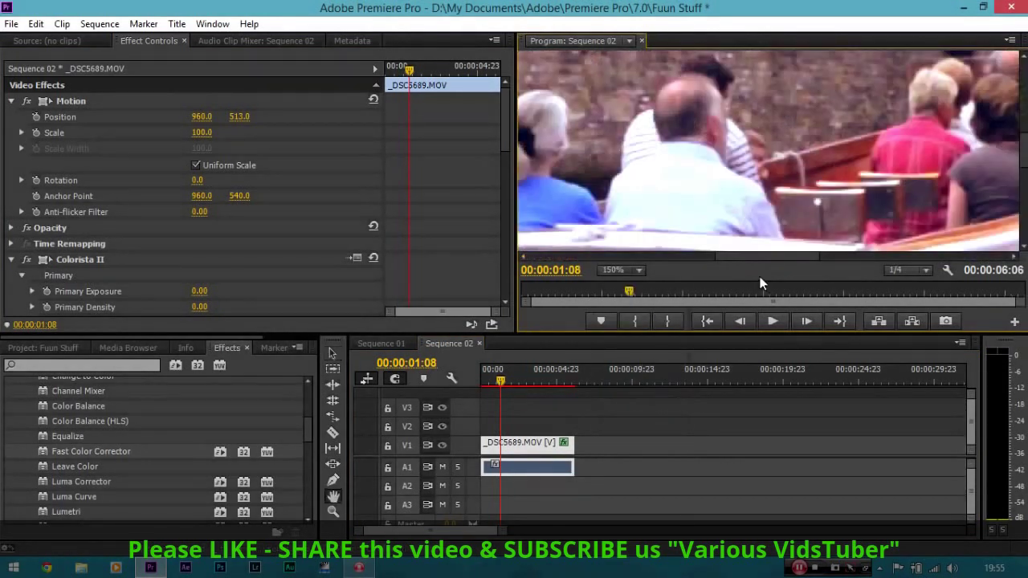
drag(774, 234, 815, 92)
drag(644, 184, 787, 152)
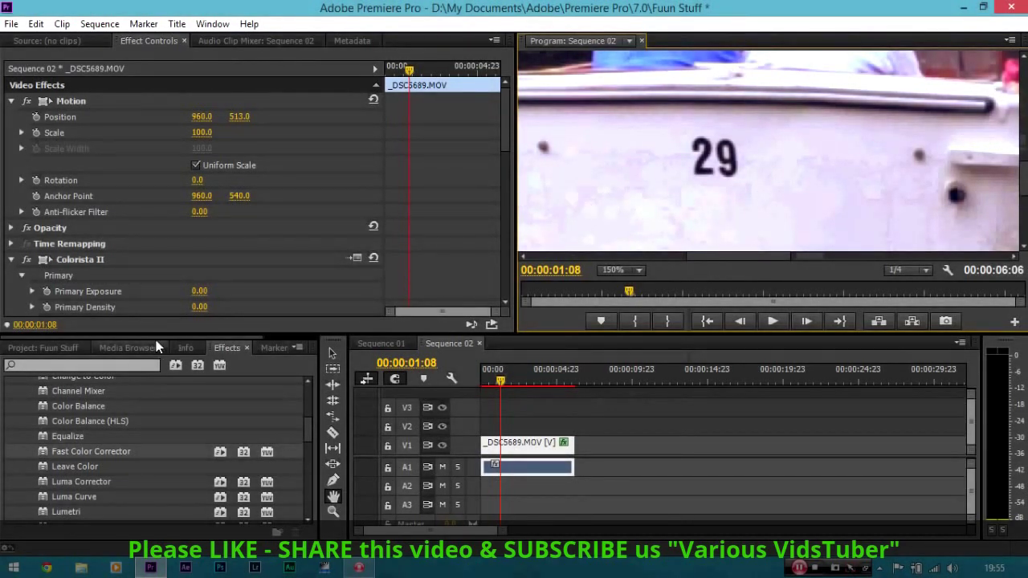
Search the Effects panel for 'sharpen' and drag Sharpen onto the boat clip.
click(120, 365)
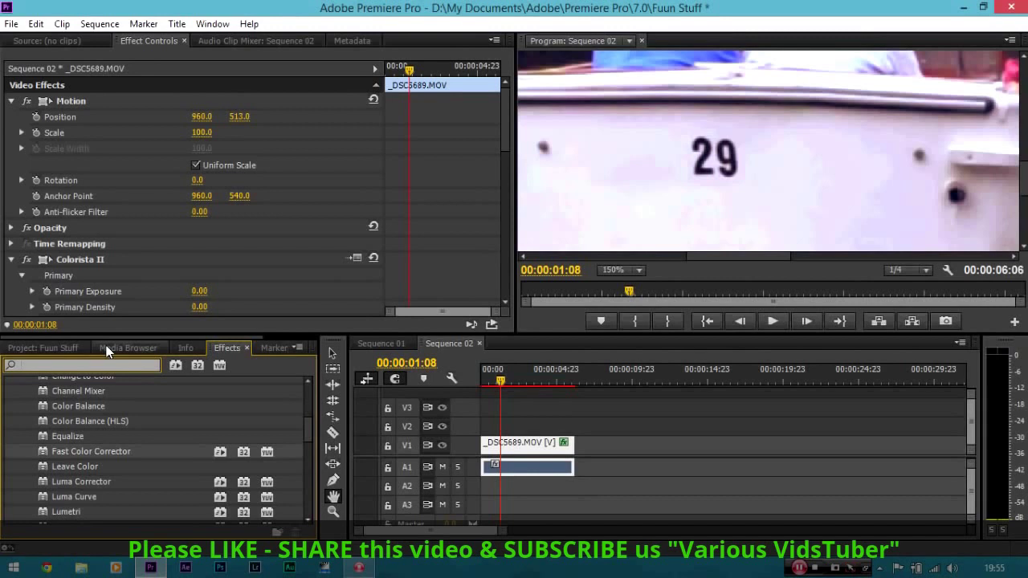
text(sha)
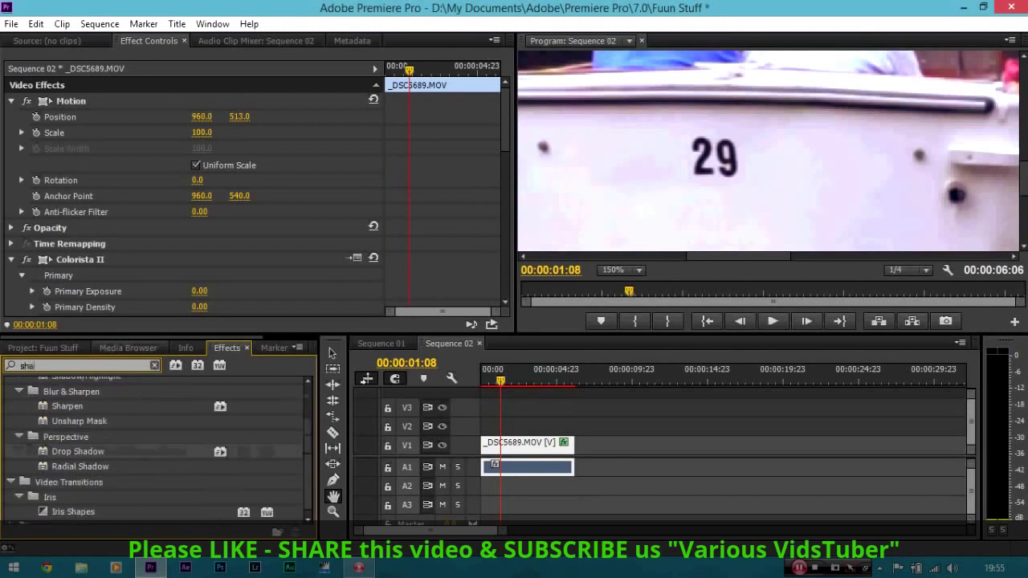
text(r)
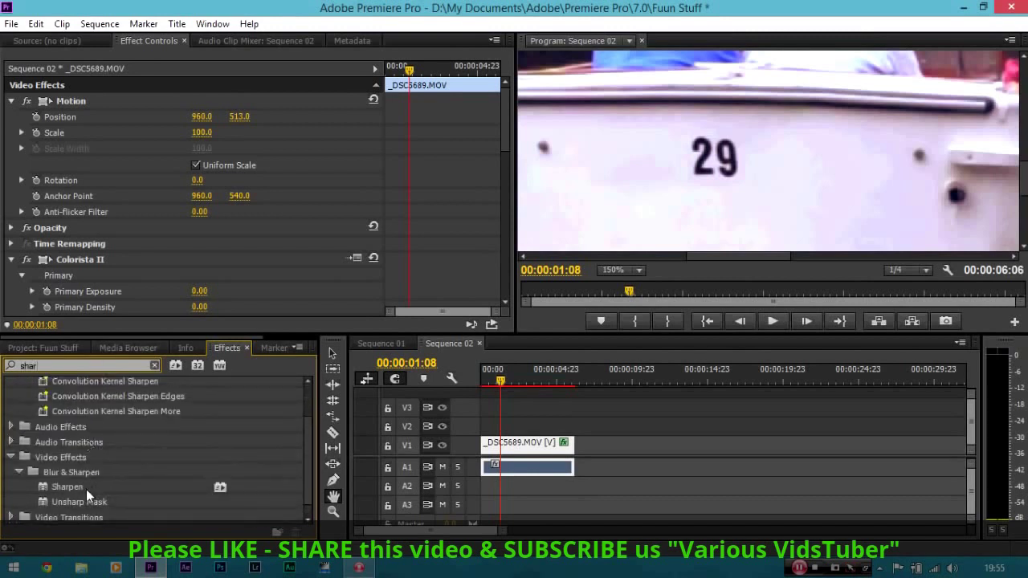
click(75, 486)
drag(75, 484, 316, 399)
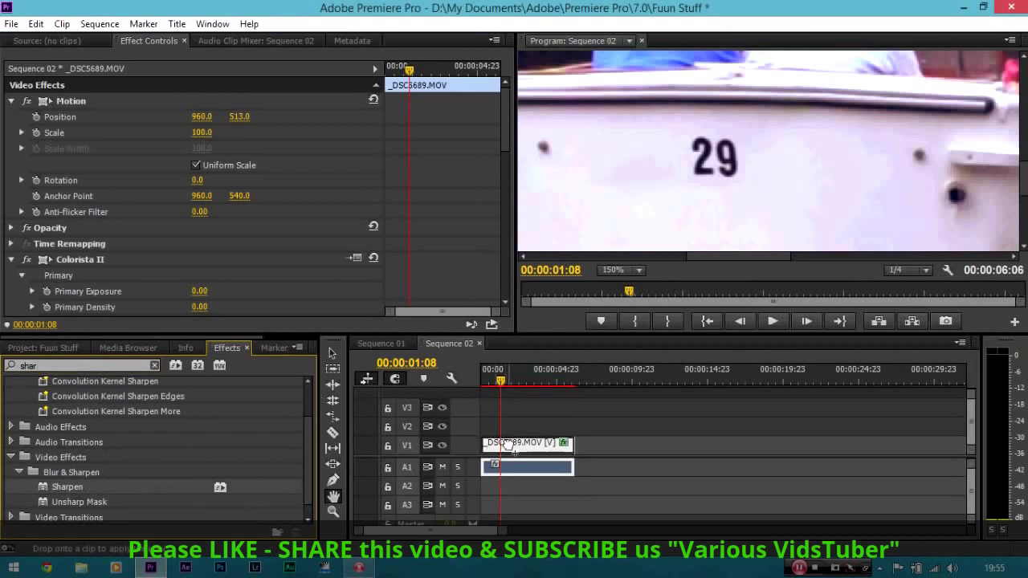
mouse_move(316, 399)
mouse_down()
mouse_move(507, 106)
mouse_move(498, 270)
mouse_up()
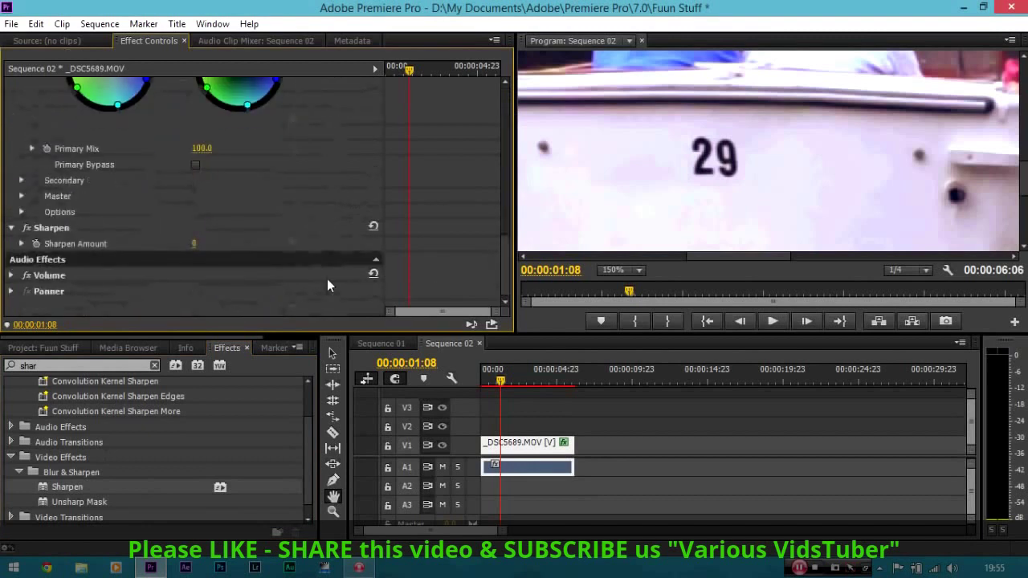
Set Sharpen Amount to 20, then toggle Sharpen off and on to compare.
click(197, 243)
key(Return)
click(195, 243)
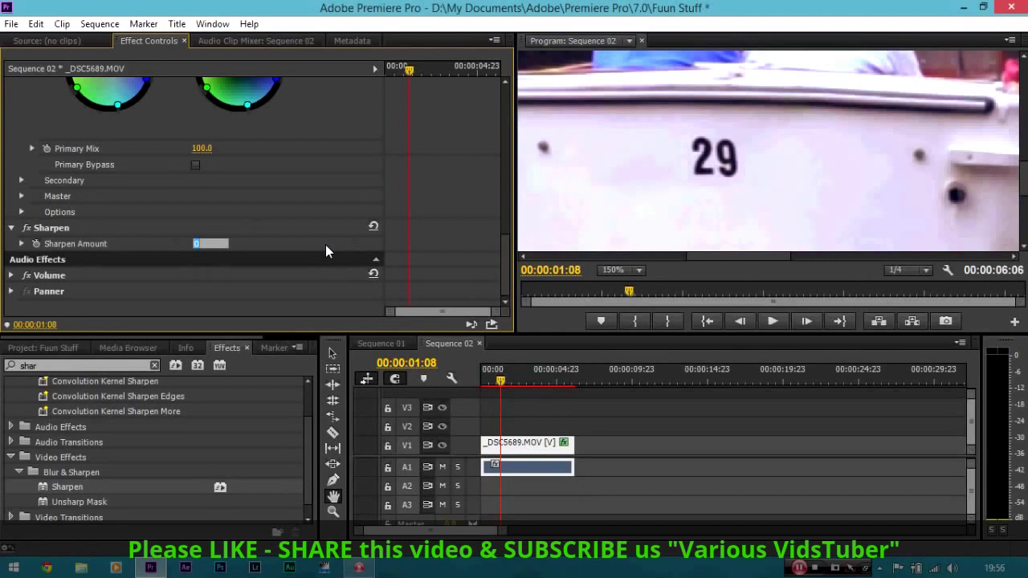
text(20)
key(Return)
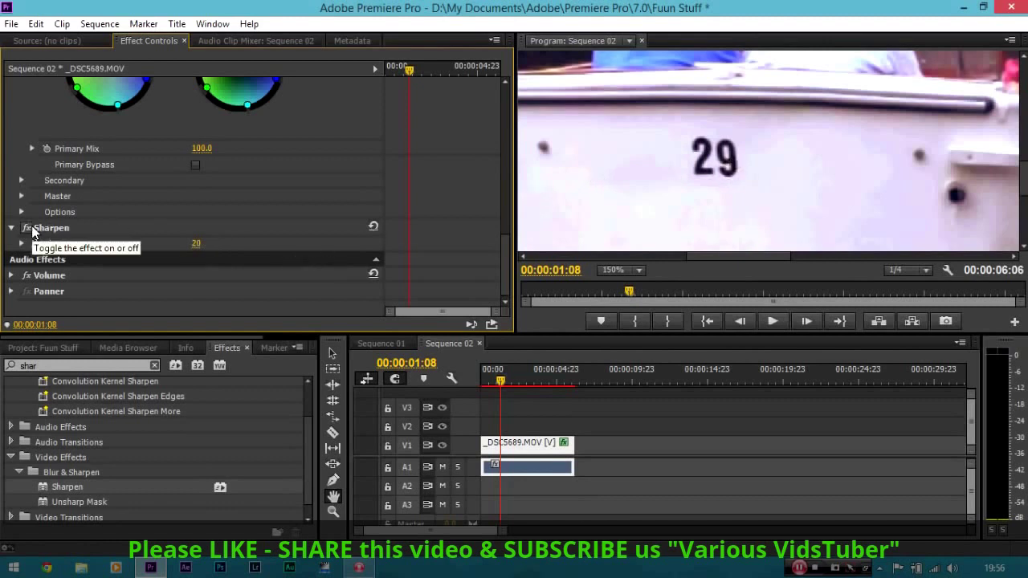
click(32, 231)
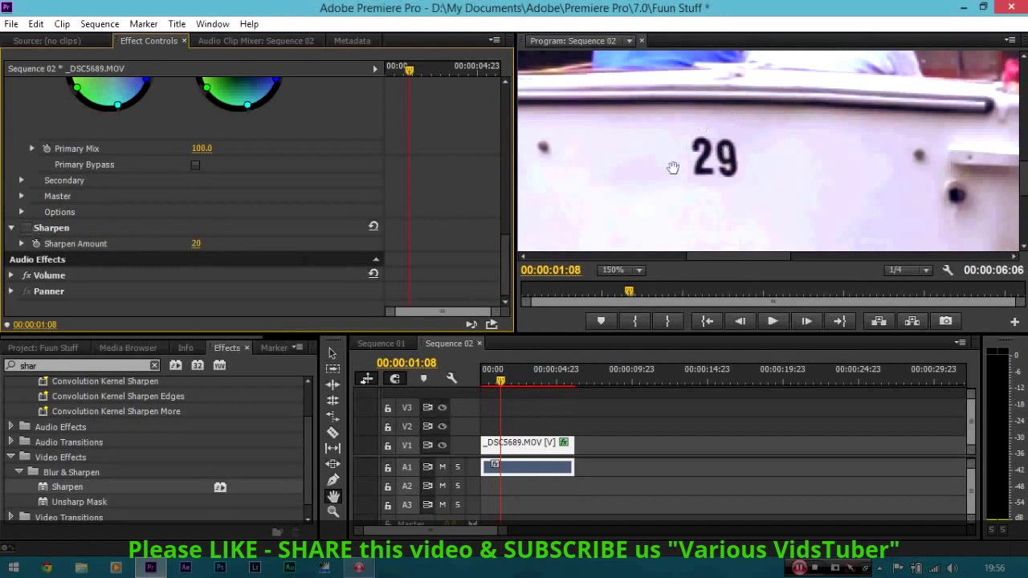
click(27, 228)
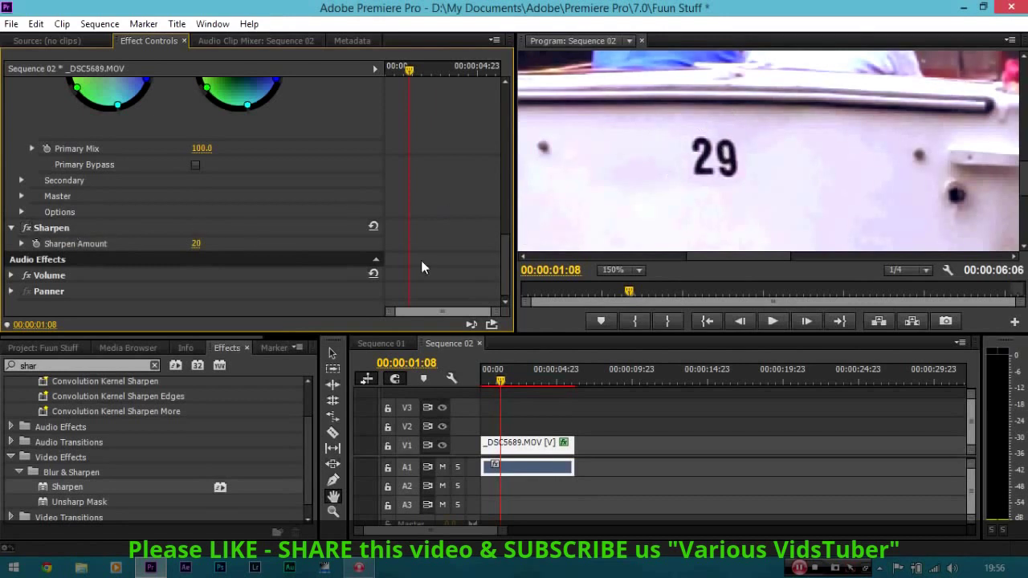
drag(504, 251, 511, 235)
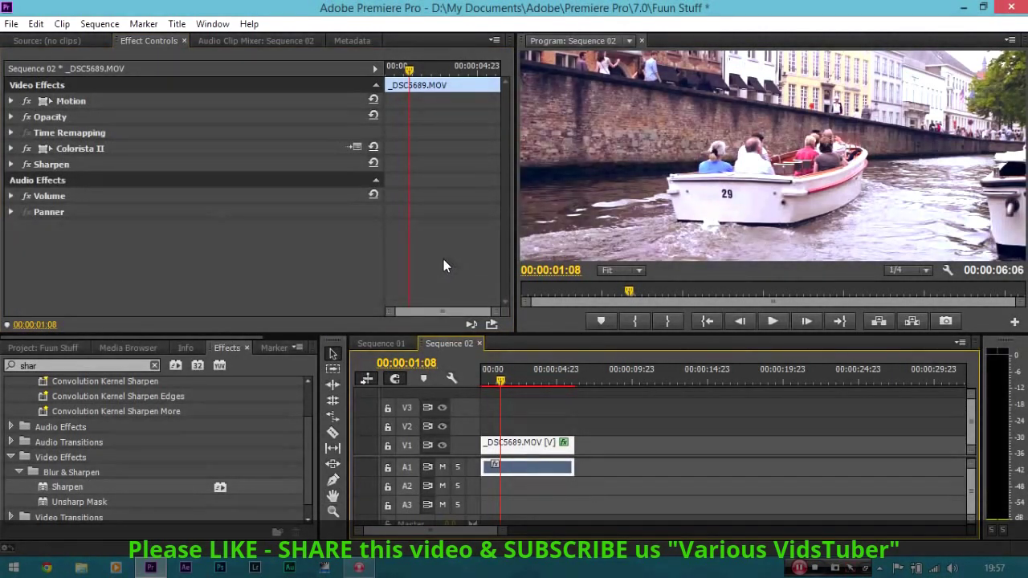
Bypass Colorista II briefly, then turn the grade back on.
click(28, 149)
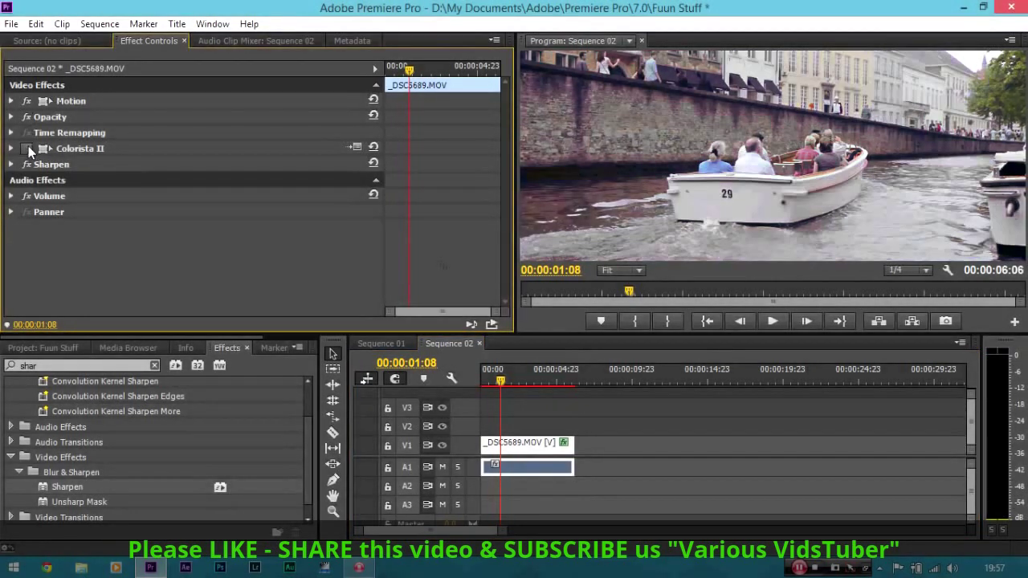
click(27, 149)
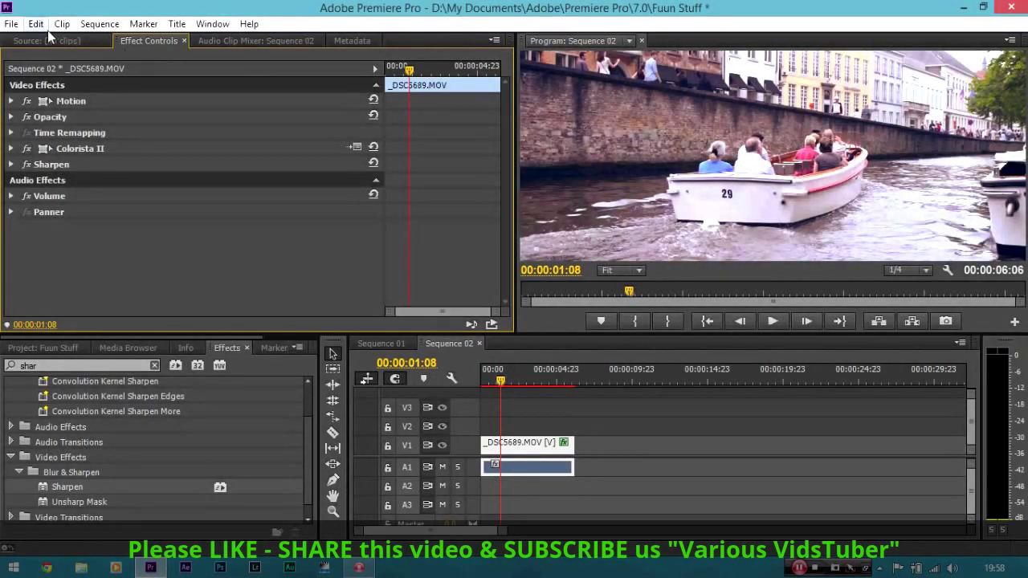
Open the Export Media settings for Sequence 02 from the File menu.
click(7, 25)
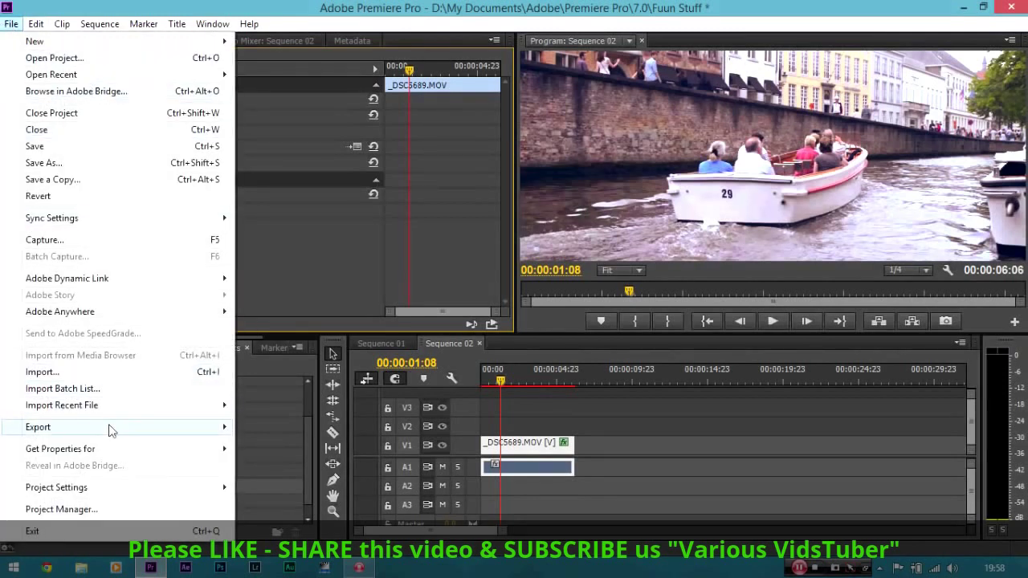
click(516, 452)
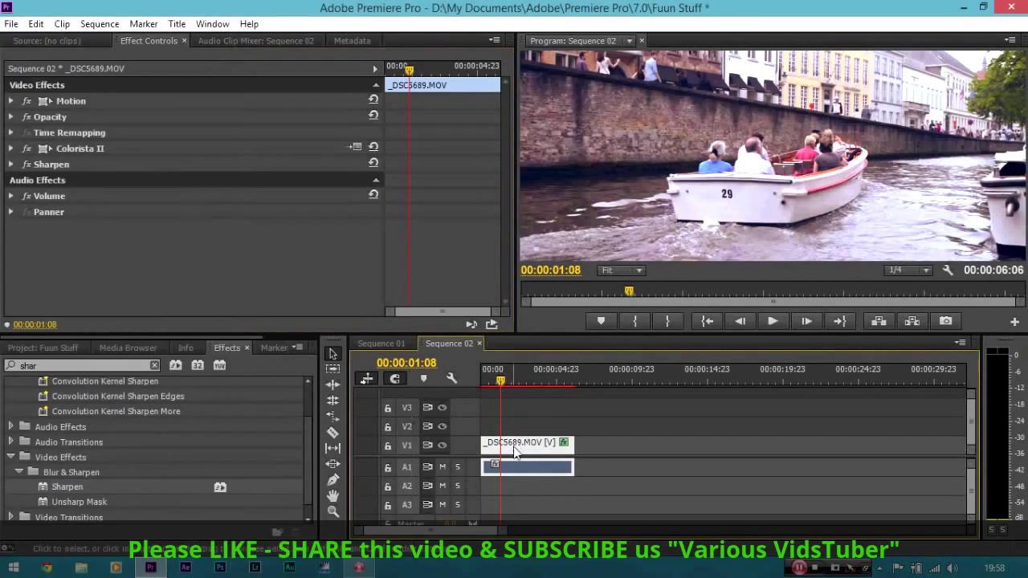
click(10, 24)
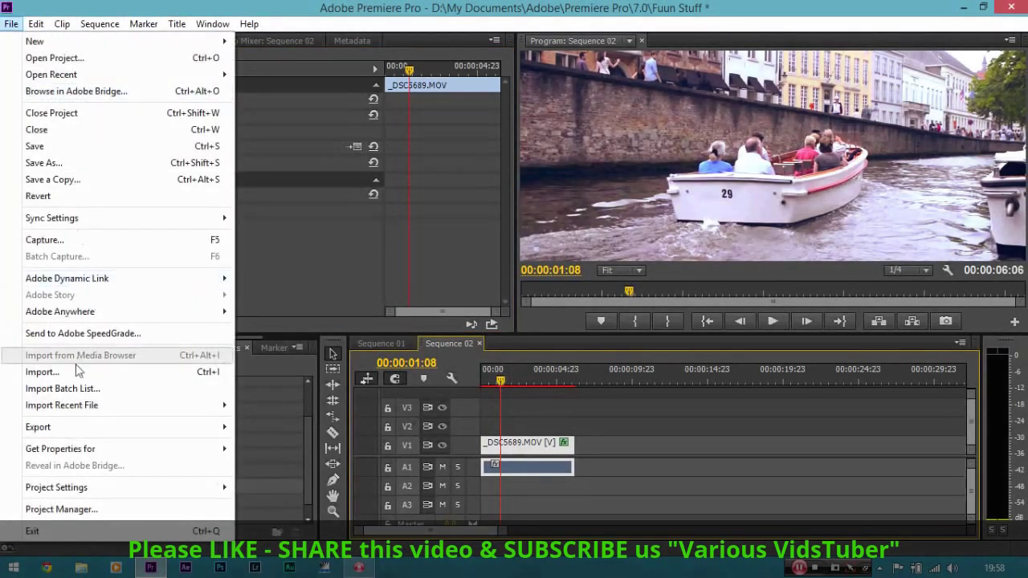
mouse_move(37, 426)
click(261, 426)
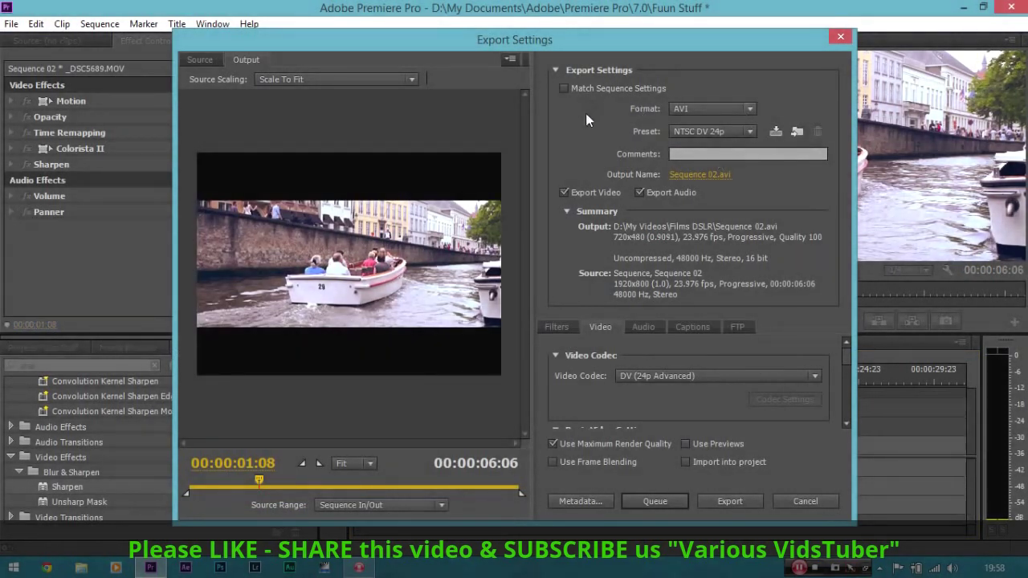
Pick H.264 as the format, then close and reopen Export Settings with Ctrl+M.
click(711, 108)
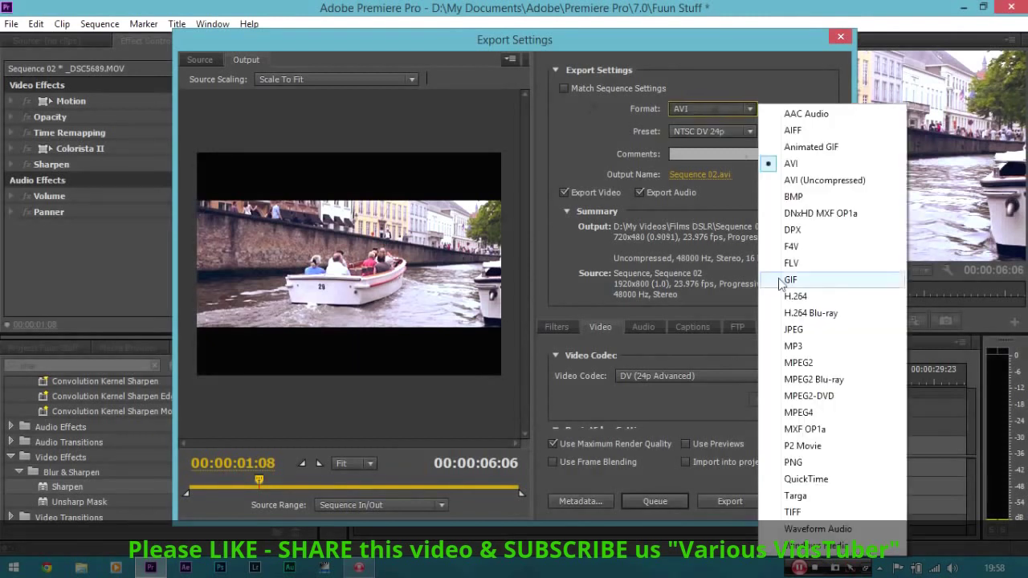
click(788, 296)
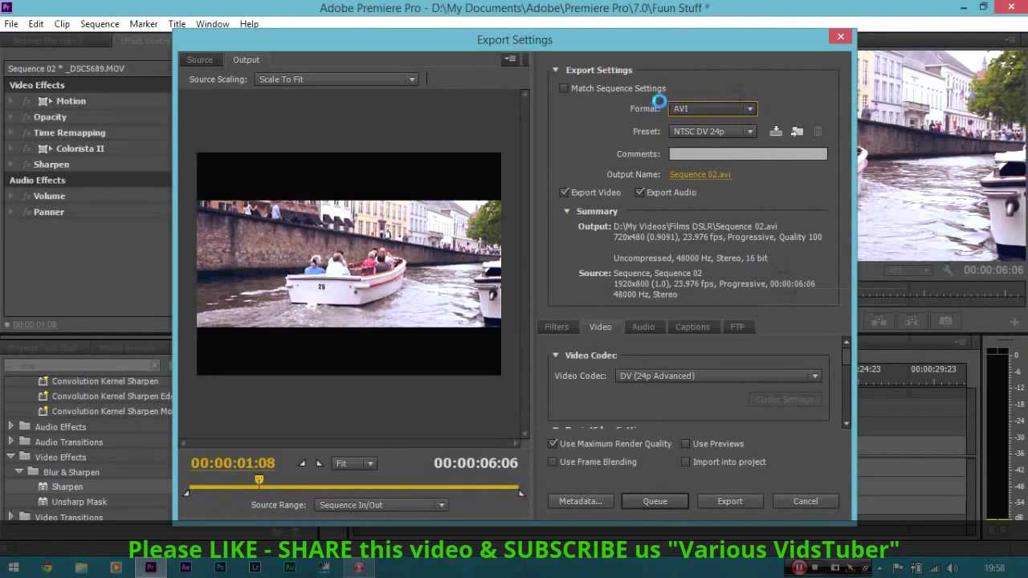
key(Escape)
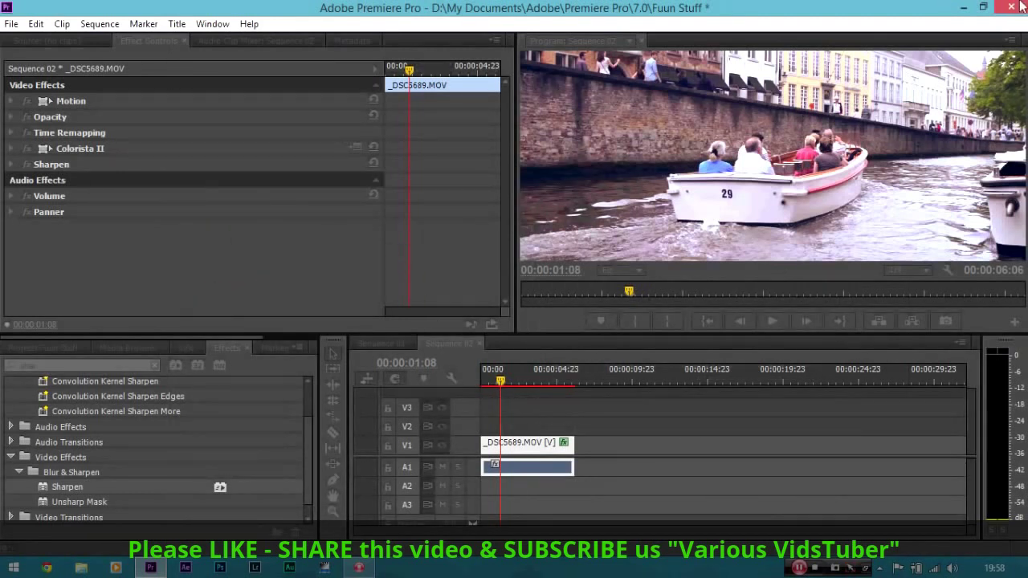
key(ctrl+m)
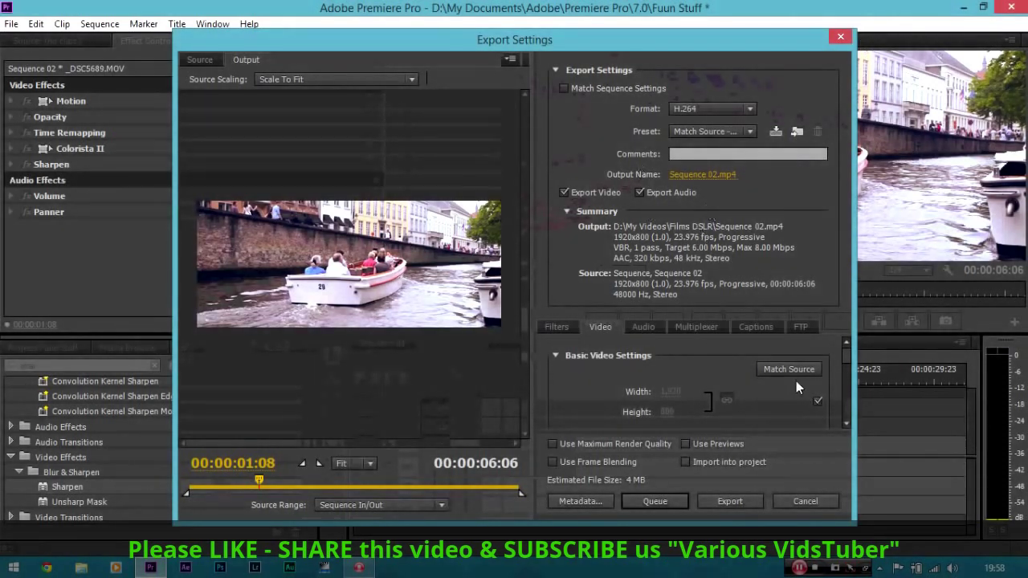
Choose the Match Source - High bitrate preset and scroll to the 6 Mbps bitrate settings.
click(726, 110)
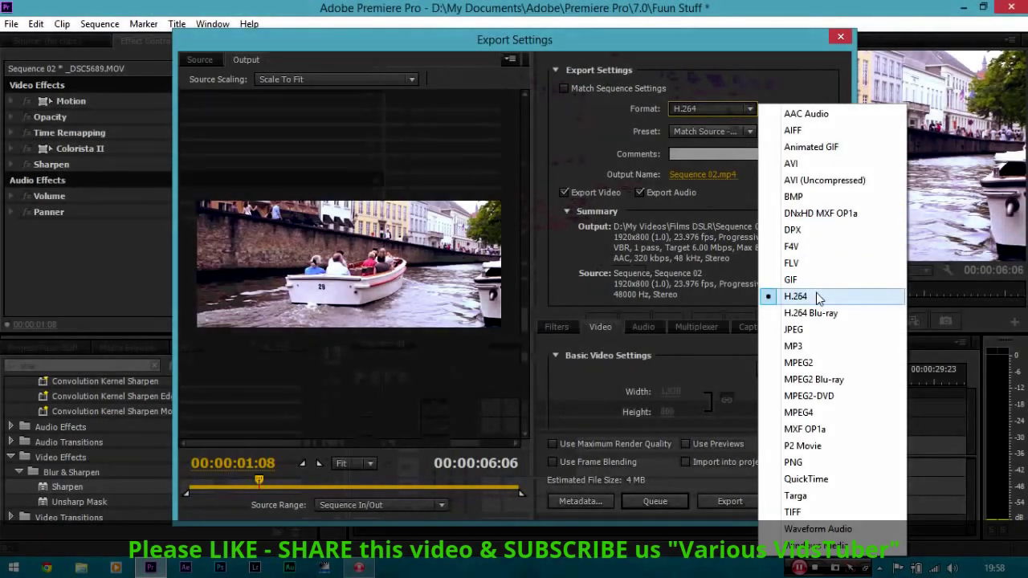
click(720, 129)
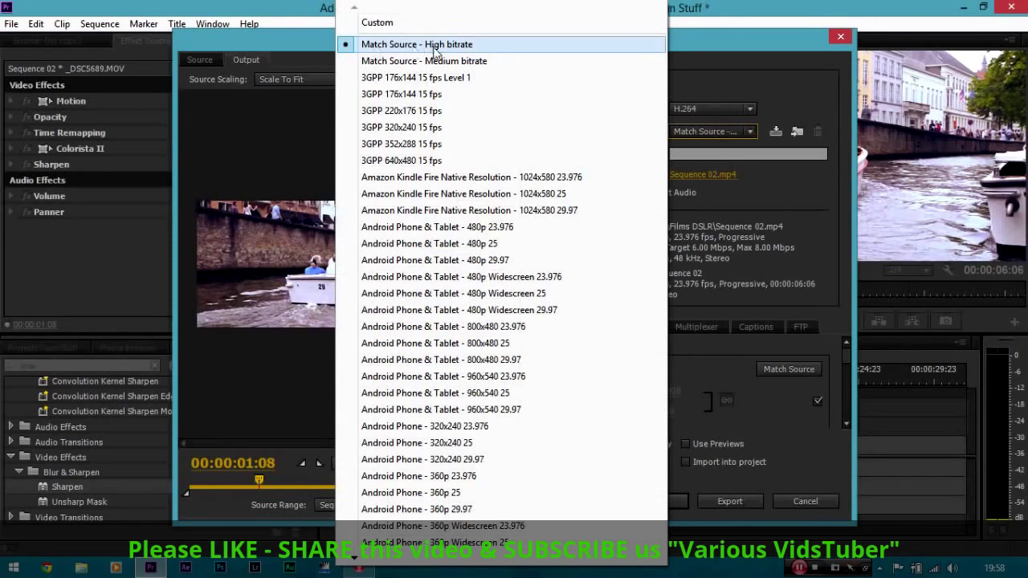
click(434, 48)
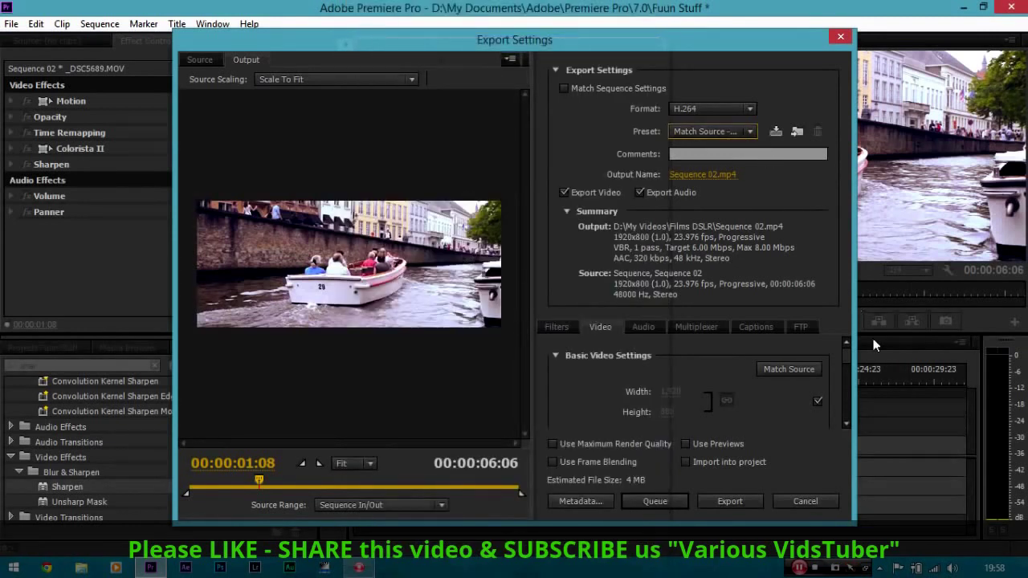
mouse_move(851, 359)
mouse_down()
mouse_move(851, 393)
mouse_move(843, 360)
mouse_move(848, 367)
mouse_up()
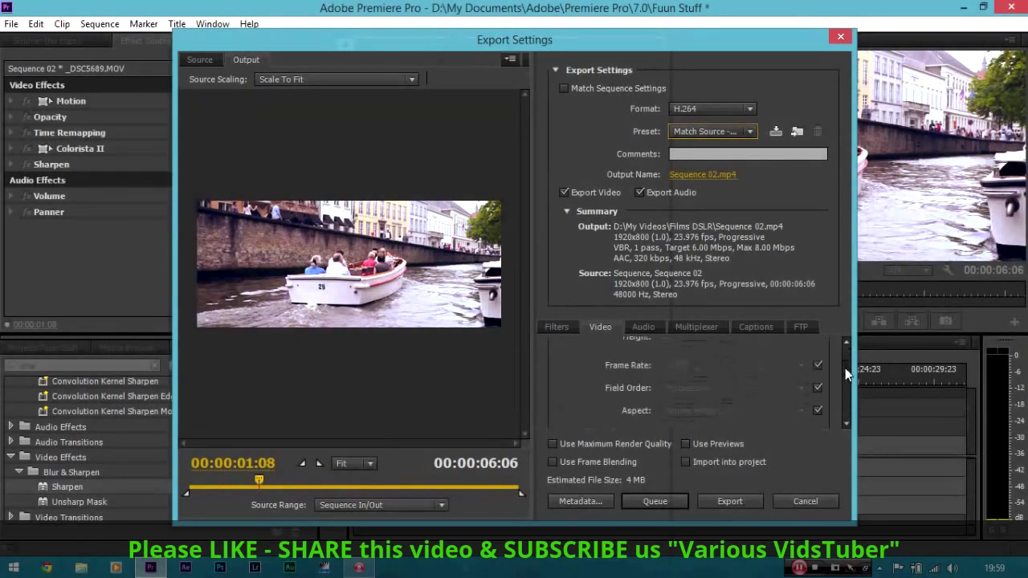
scroll(848, 367, up, 3)
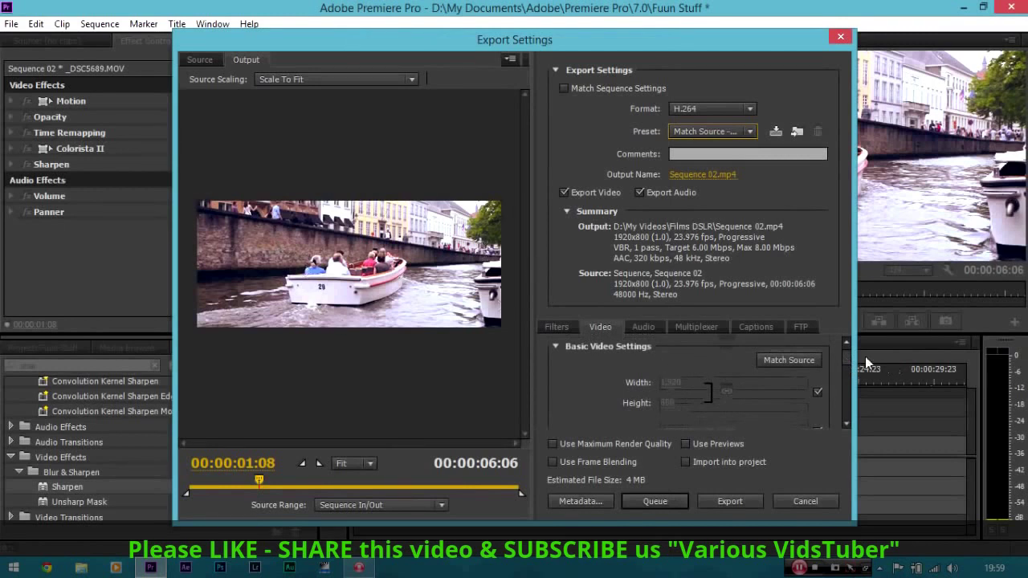
drag(852, 365, 849, 390)
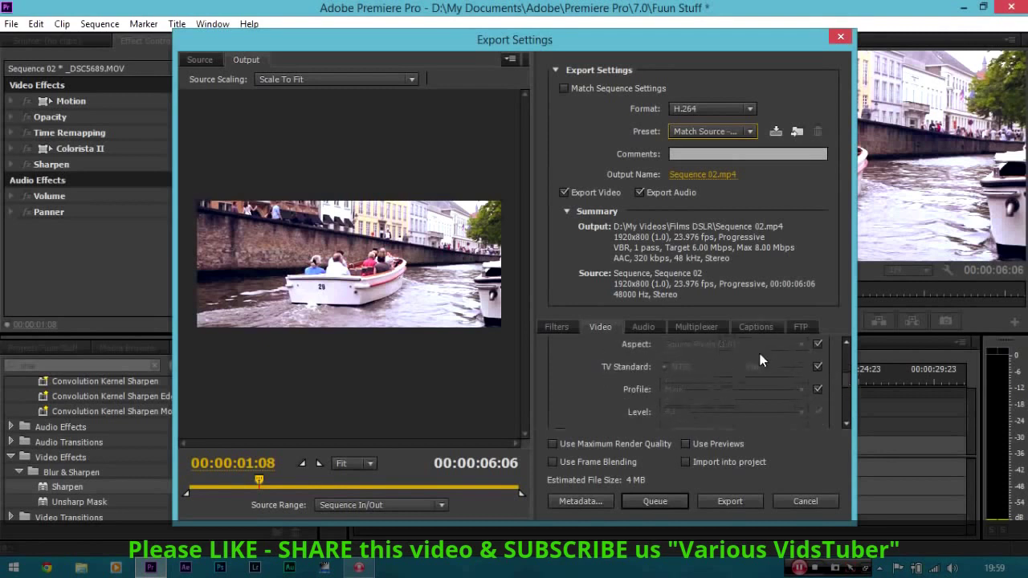
scroll(850, 386, down, 1)
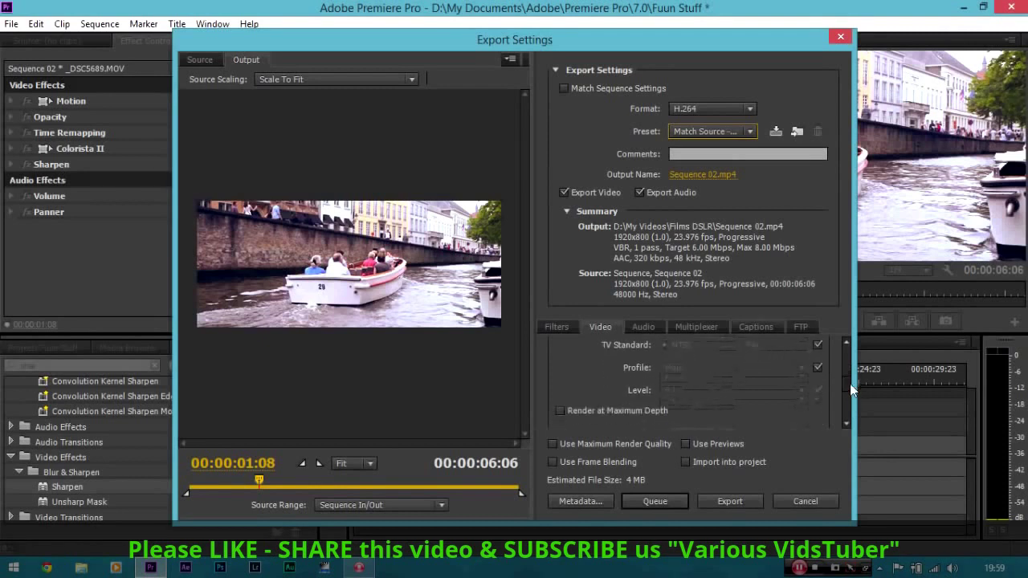
scroll(848, 394, down, 2)
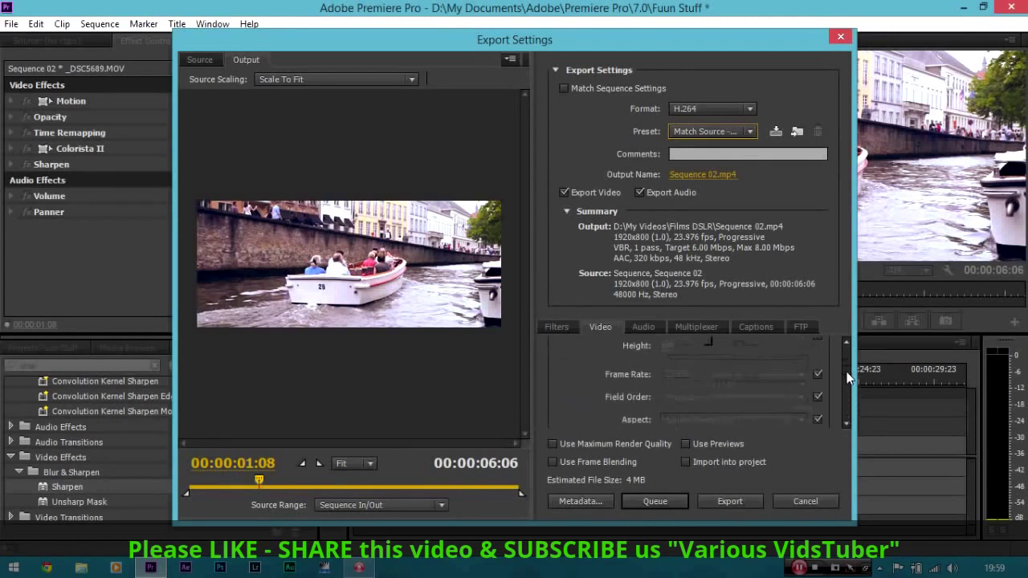
drag(846, 395, 852, 409)
scroll(852, 408, down, 1)
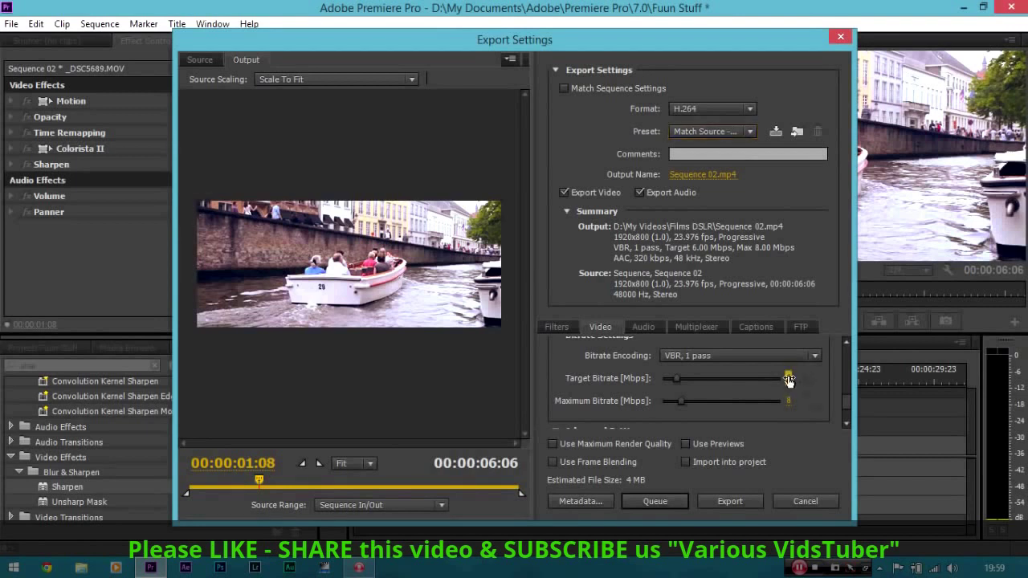
Set H.264 Target and Maximum Bitrate to 5 Mbps, replacing an initial 20 Mbps target.
click(789, 379)
text(2)
text(0)
key(Return)
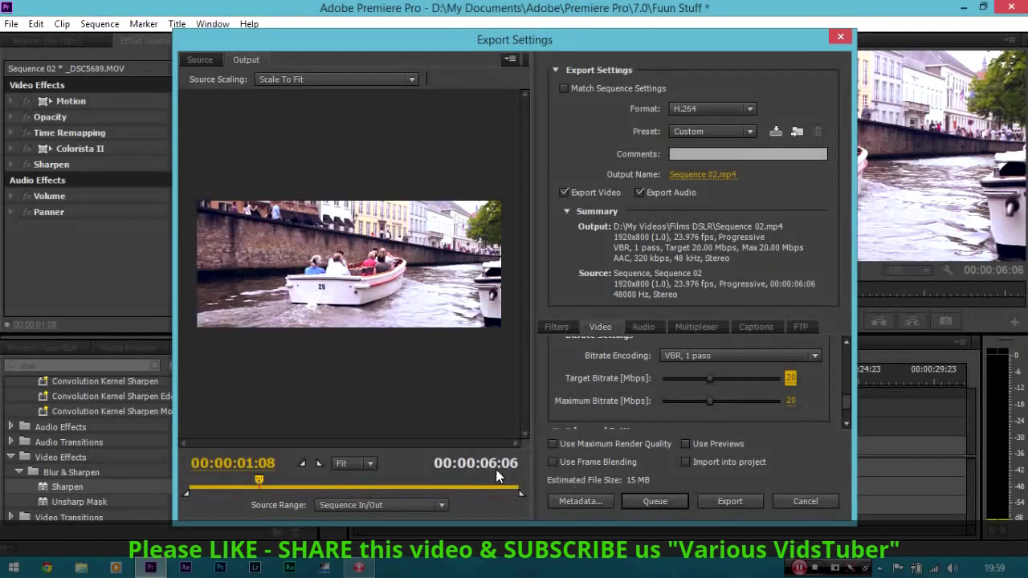
click(790, 377)
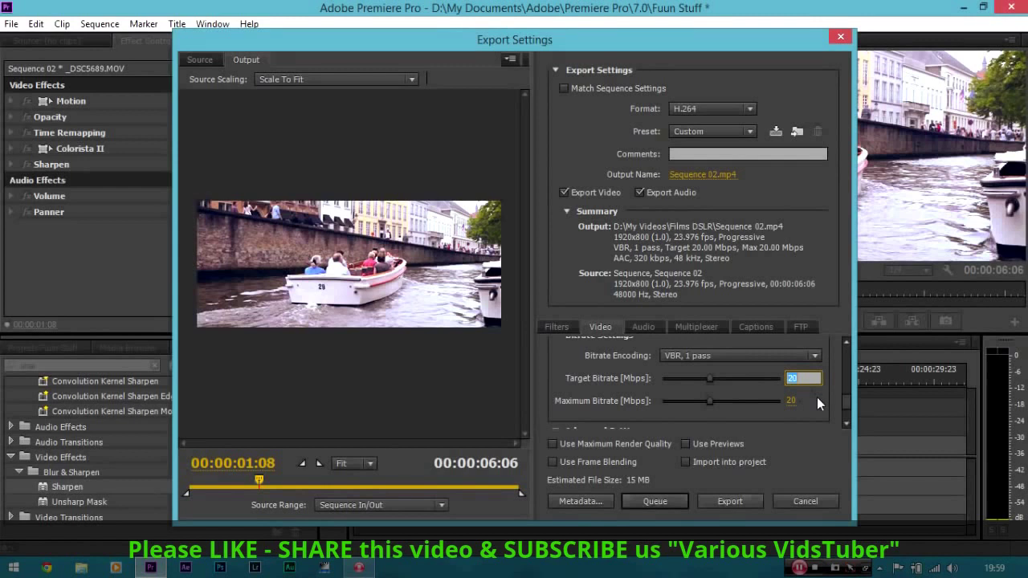
text(5)
key(Return)
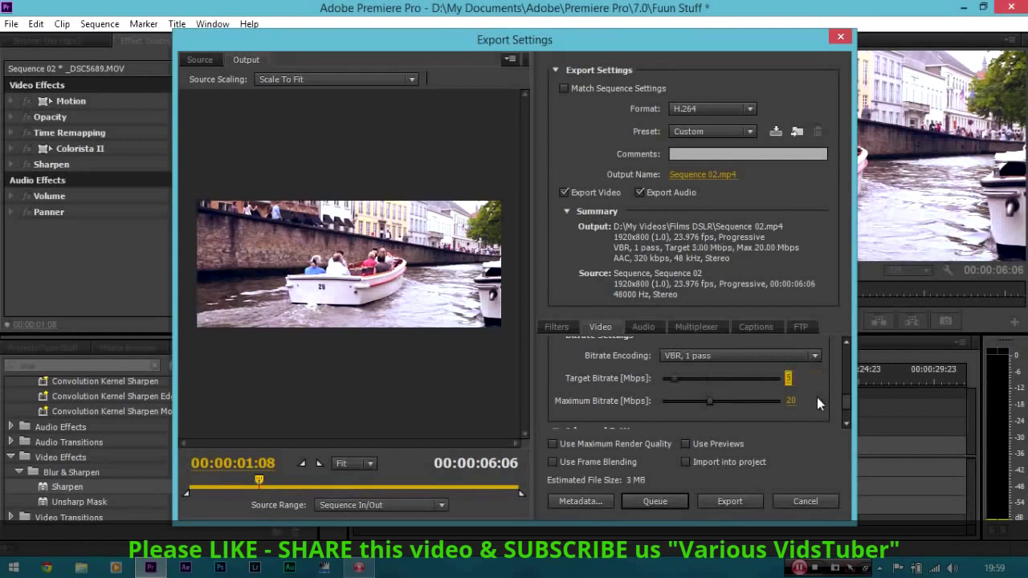
click(789, 400)
text(5)
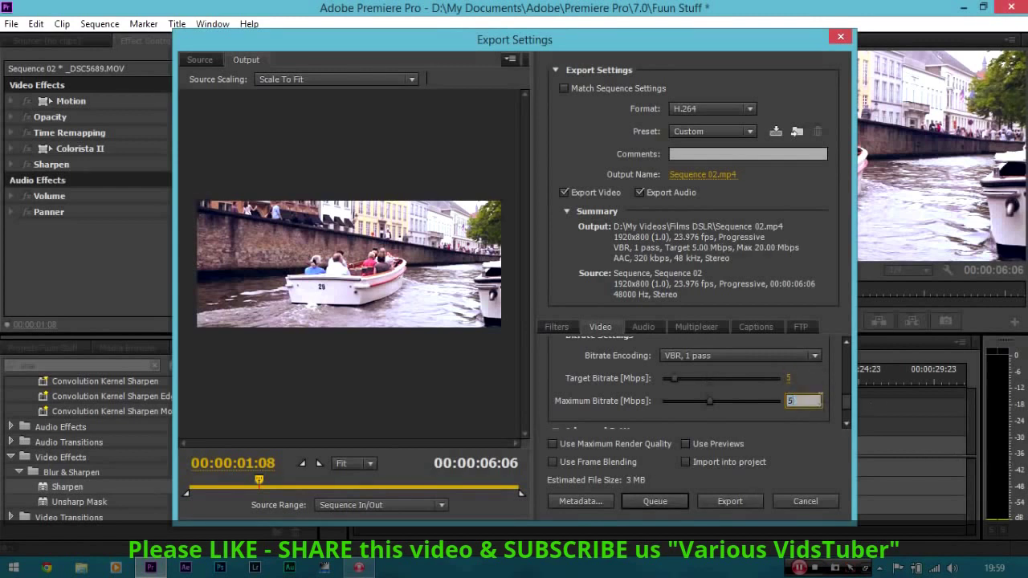
key(Return)
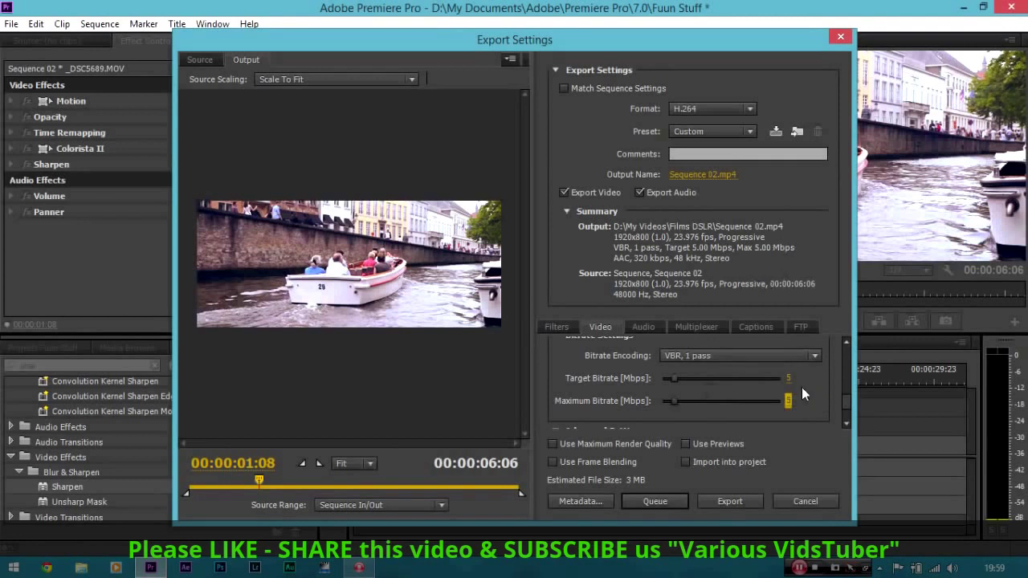